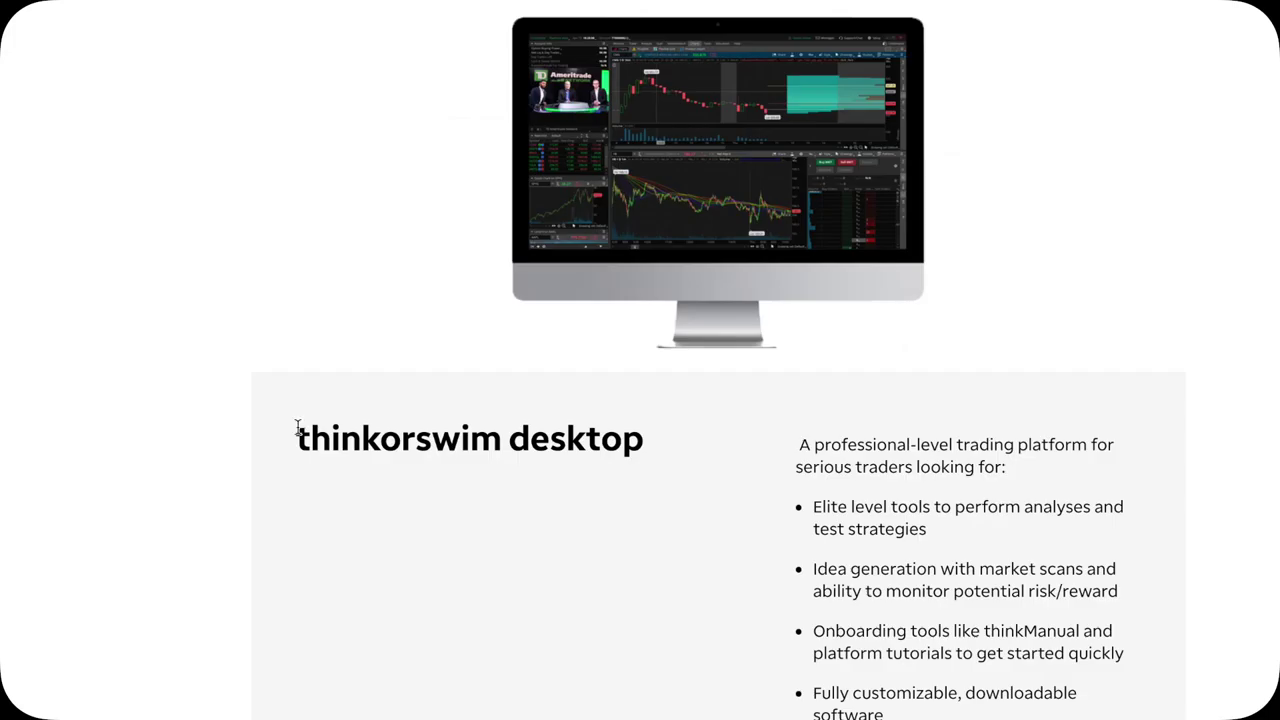
left_click_drag(296, 438, 653, 441)
left_click_drag(778, 440, 1062, 716)
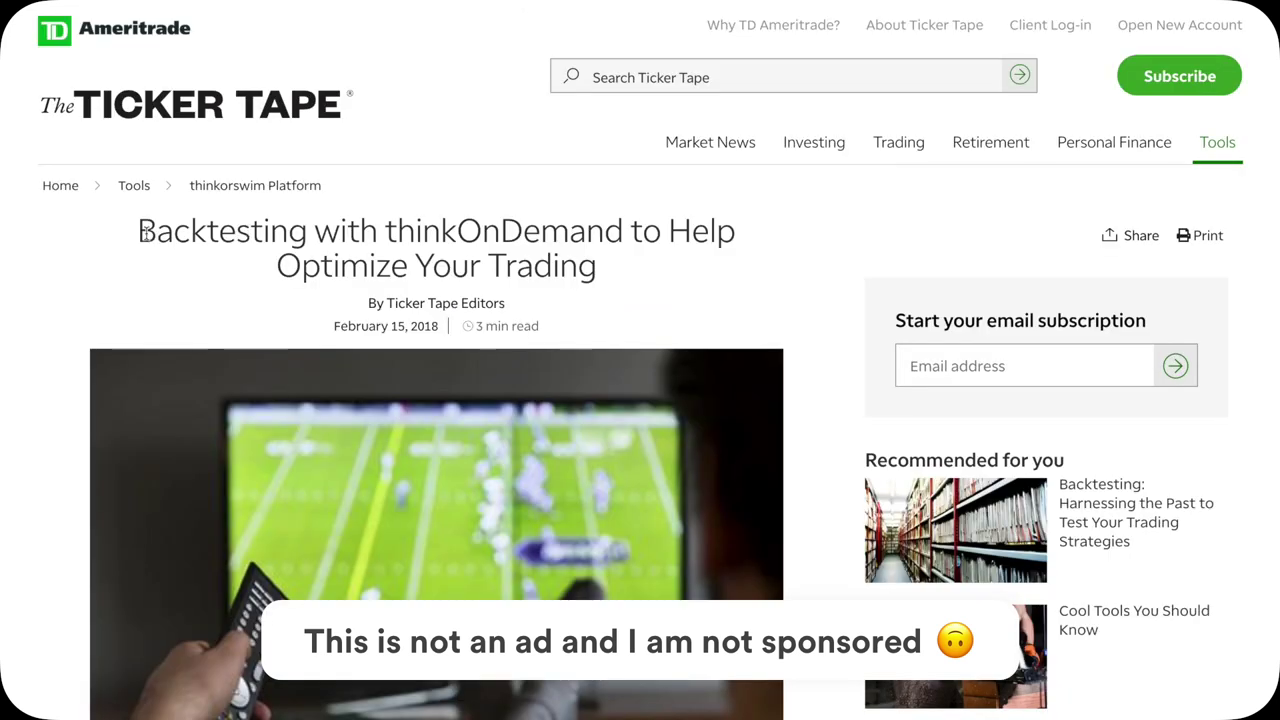
left_click_drag(140, 231, 618, 276)
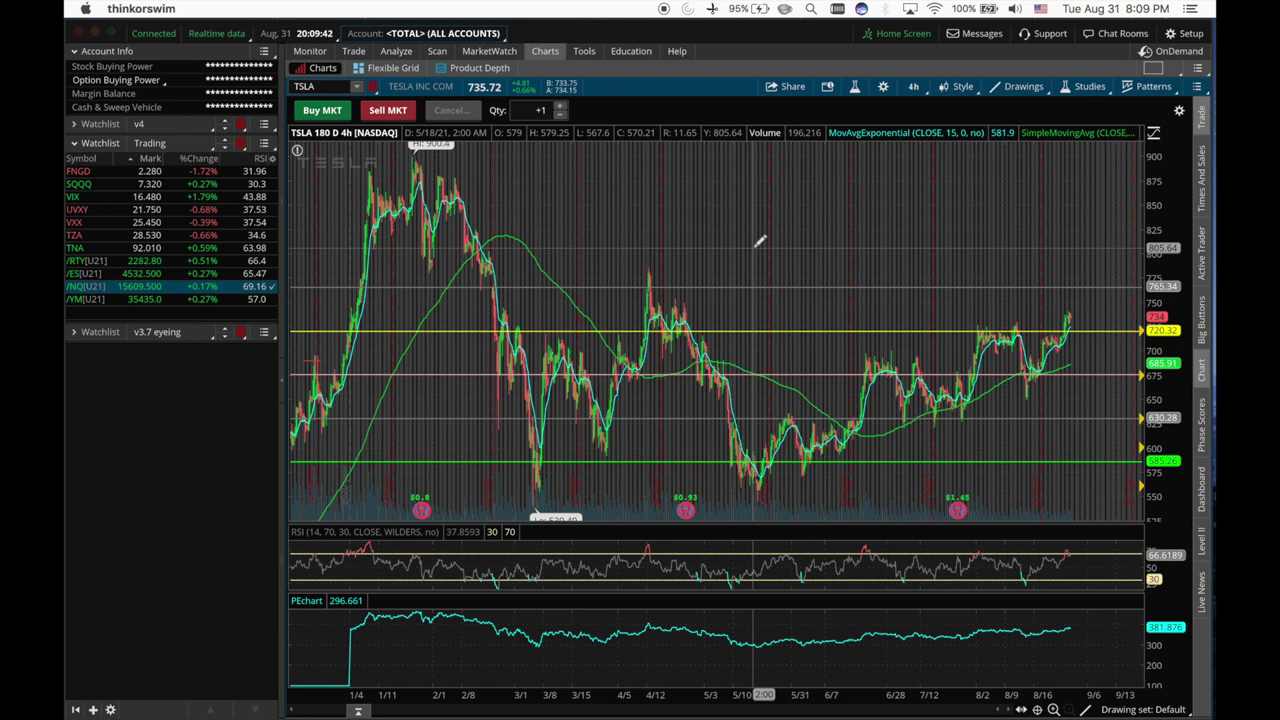
Enter OnDemand mode and set the replay to April 12, 2021 at 09:35:00
left_click(1180, 52)
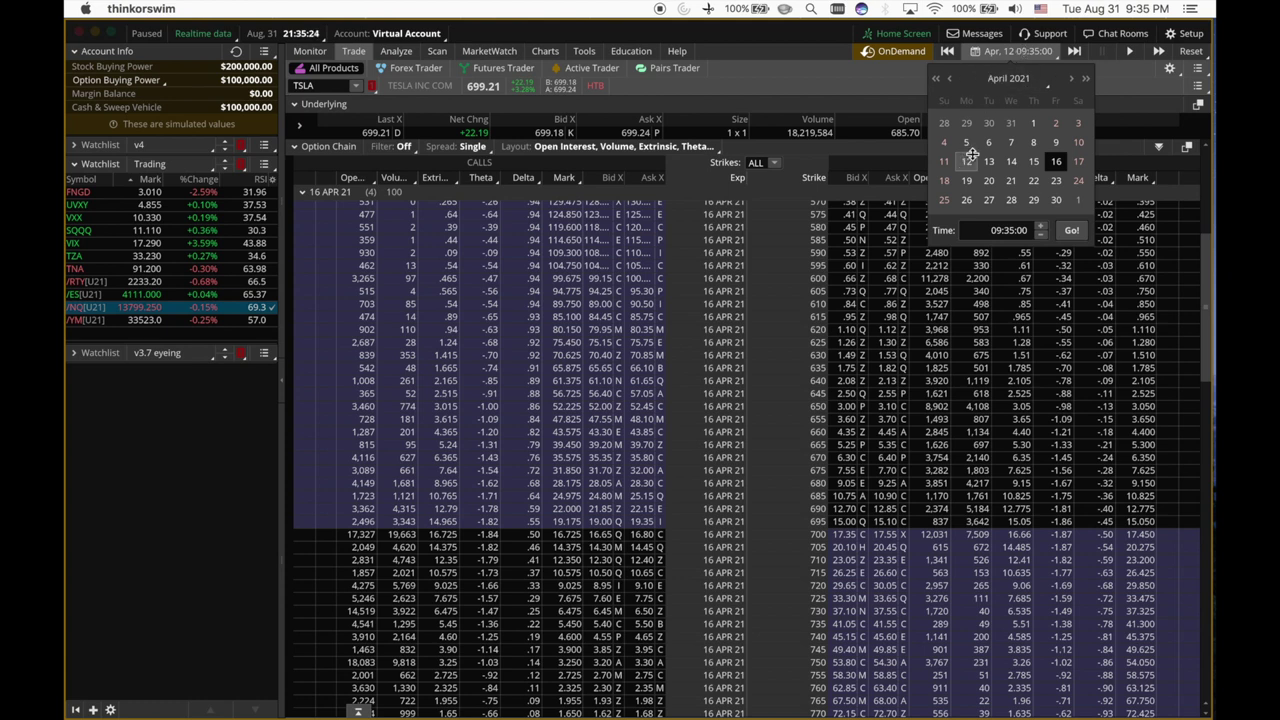
left_click(985, 231)
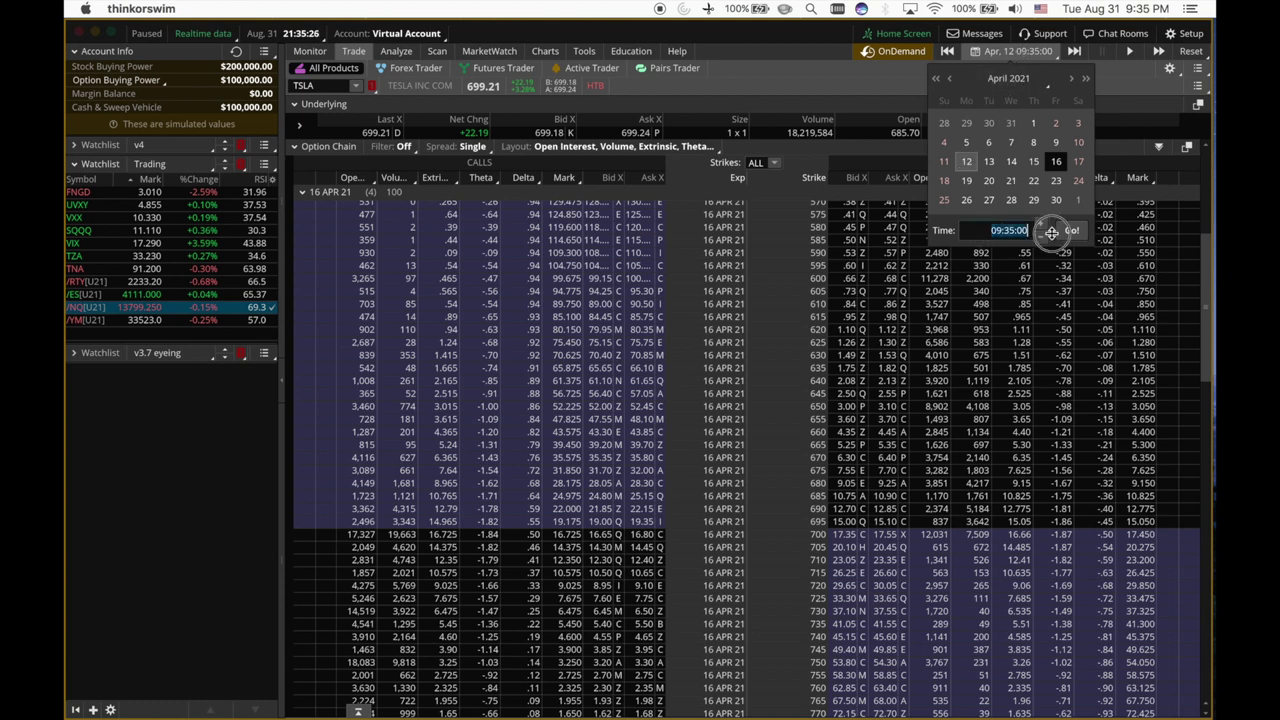
left_click(1066, 231)
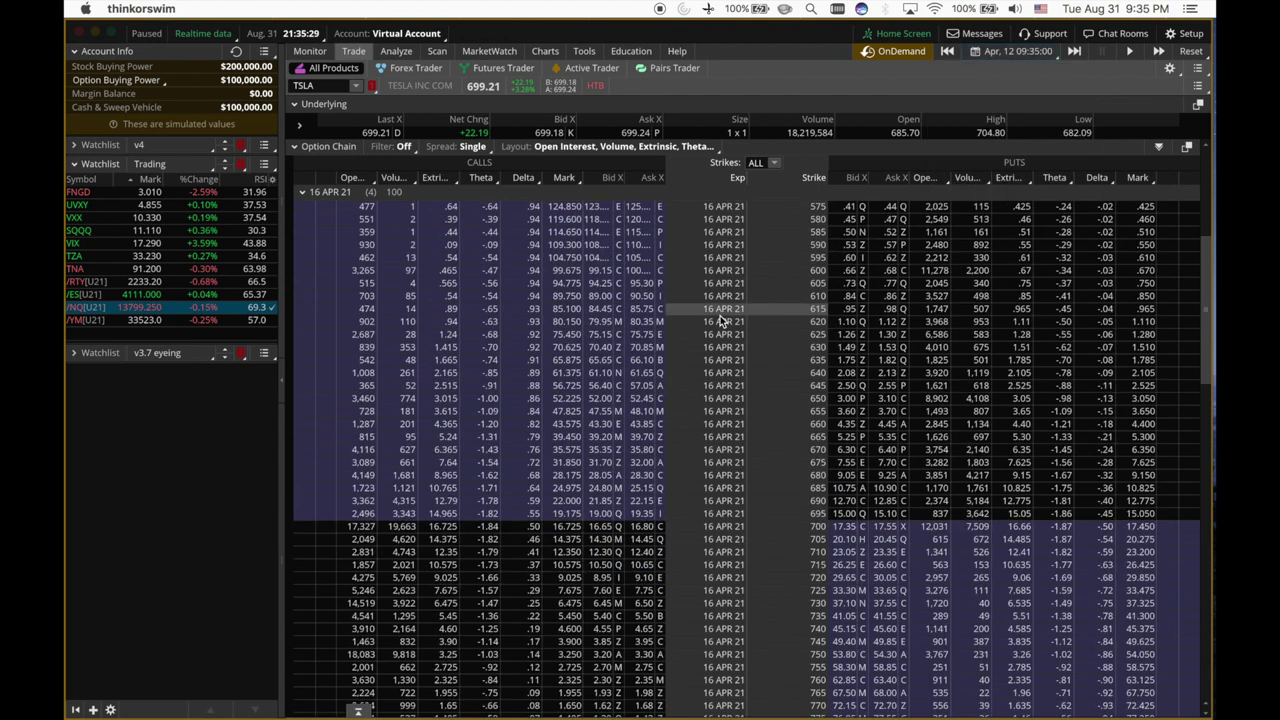
View TSLA's list of option expirations and reopen the 16 APR 21 chain
left_click(305, 85)
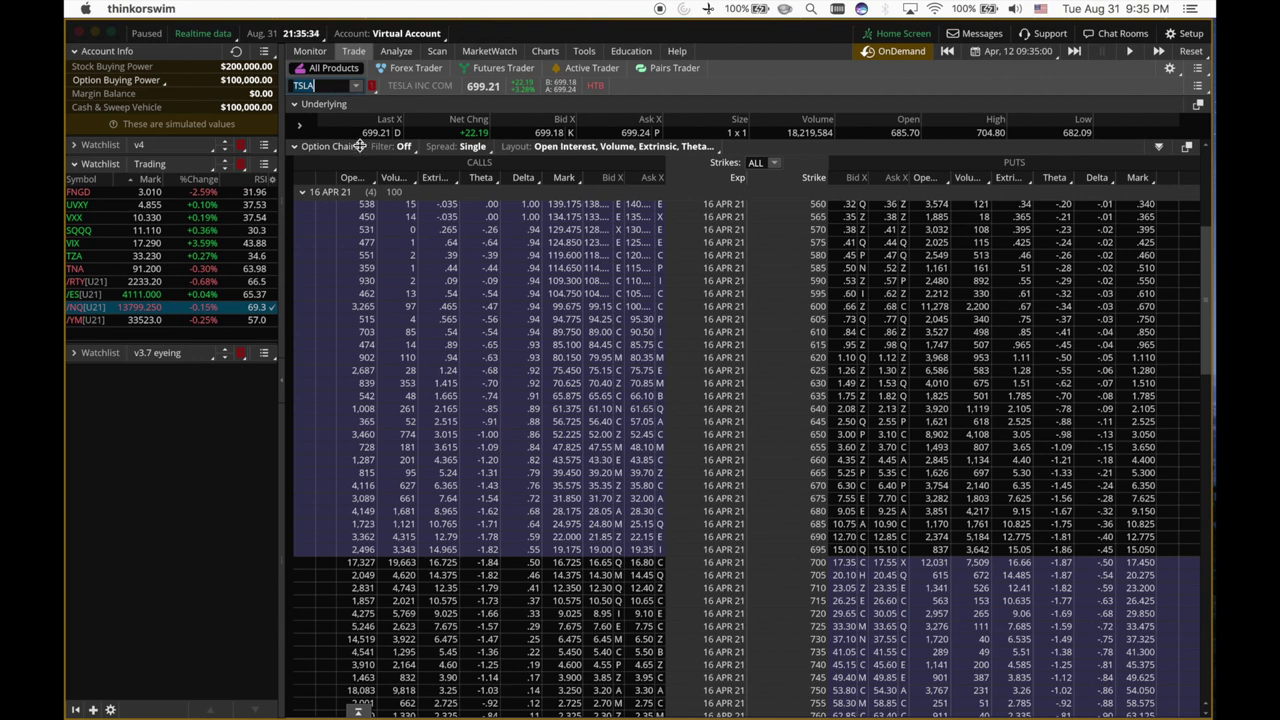
left_click(302, 191)
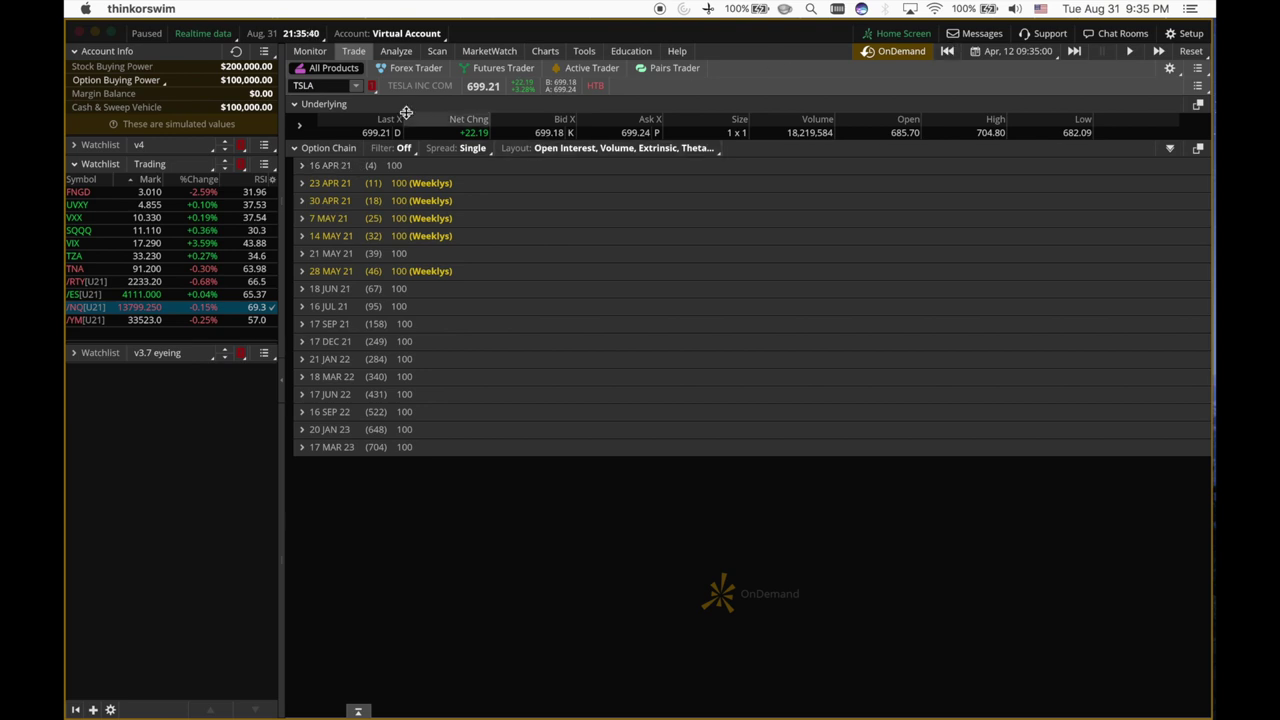
left_click(1012, 51)
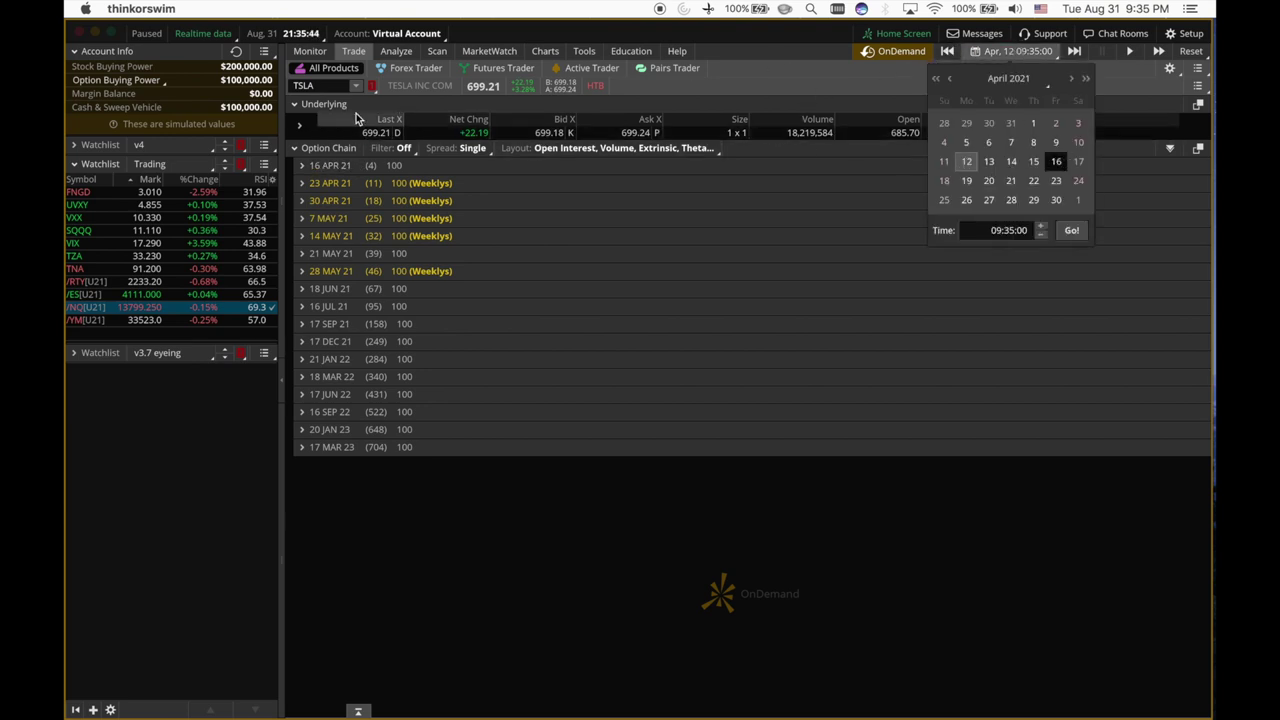
left_click(316, 165)
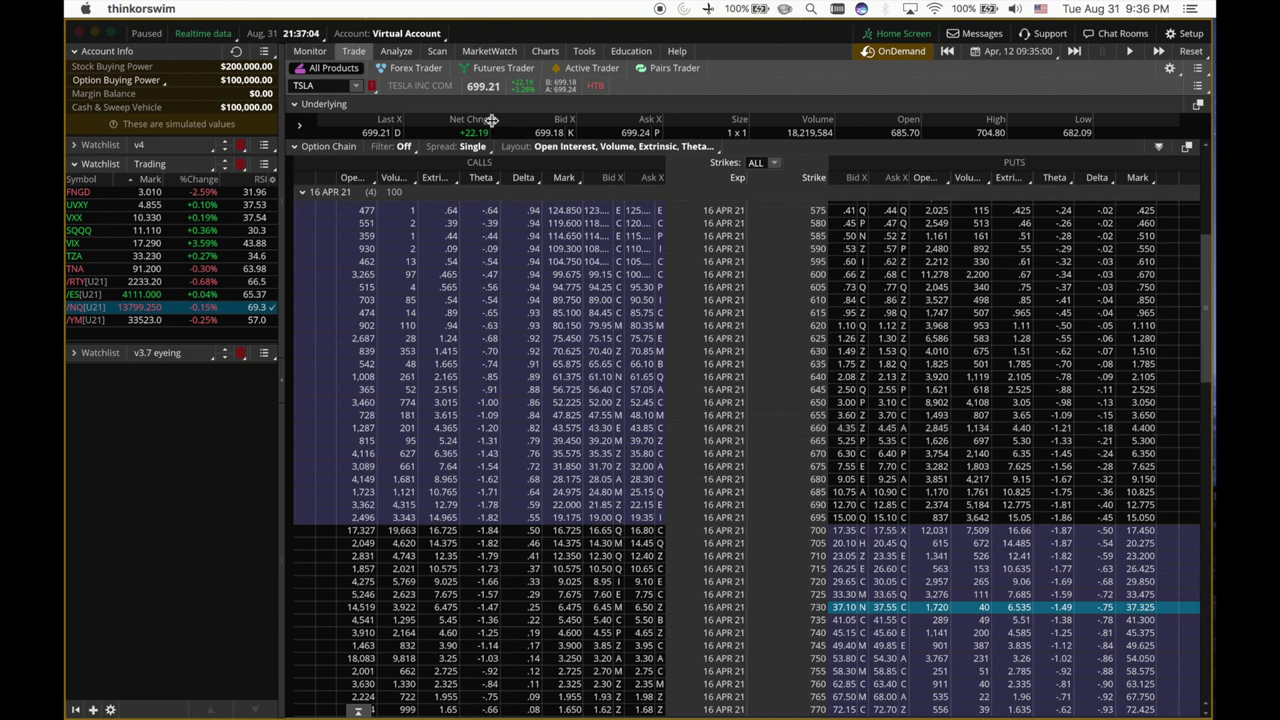
Sell one TSLA 16 APR 21 660 put at a 4.35 limit and send the order to the virtual account
left_click(885, 429)
scroll(847, 392, "down", 1)
left_click(846, 386)
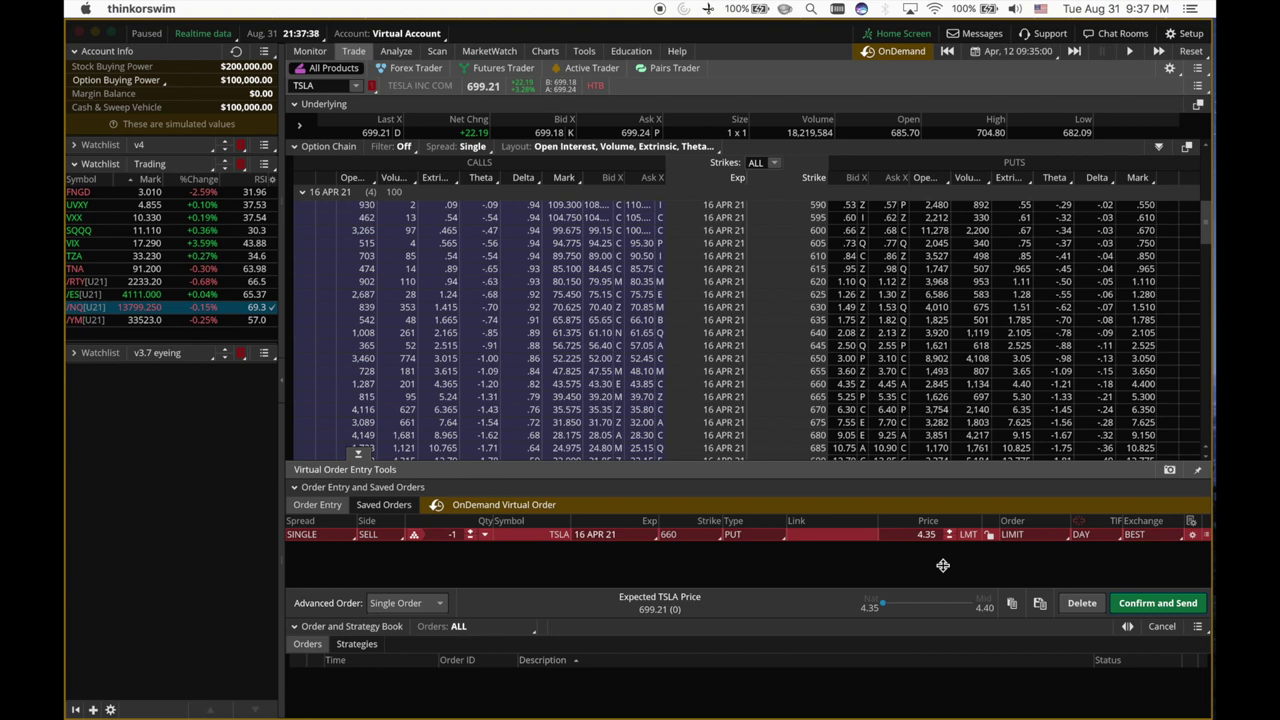
left_click(1138, 602)
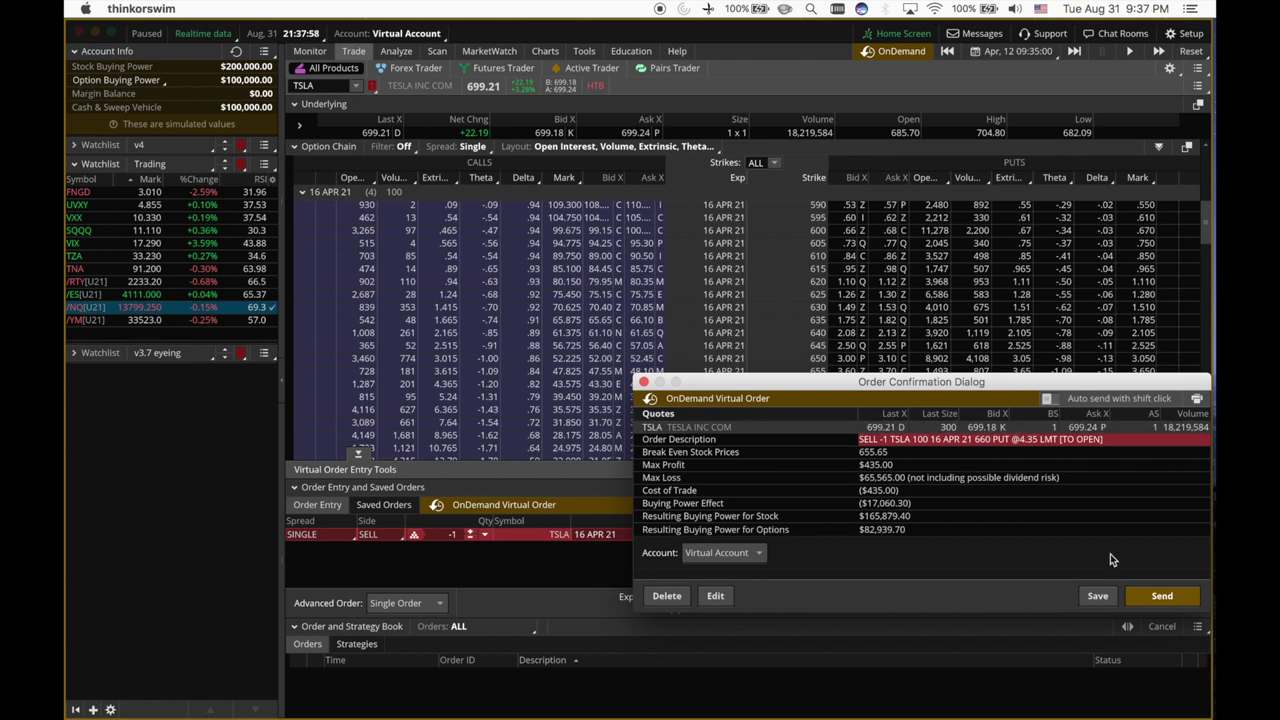
left_click_drag(1168, 382, 943, 372)
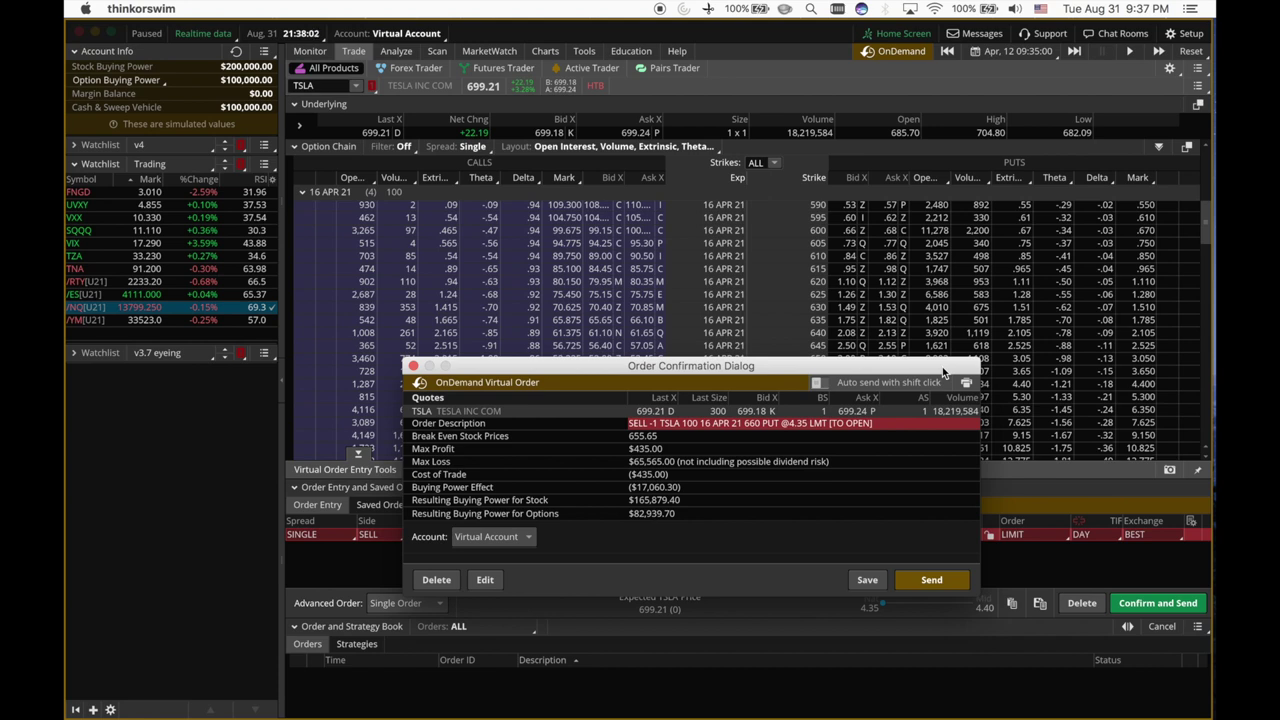
left_click(932, 580)
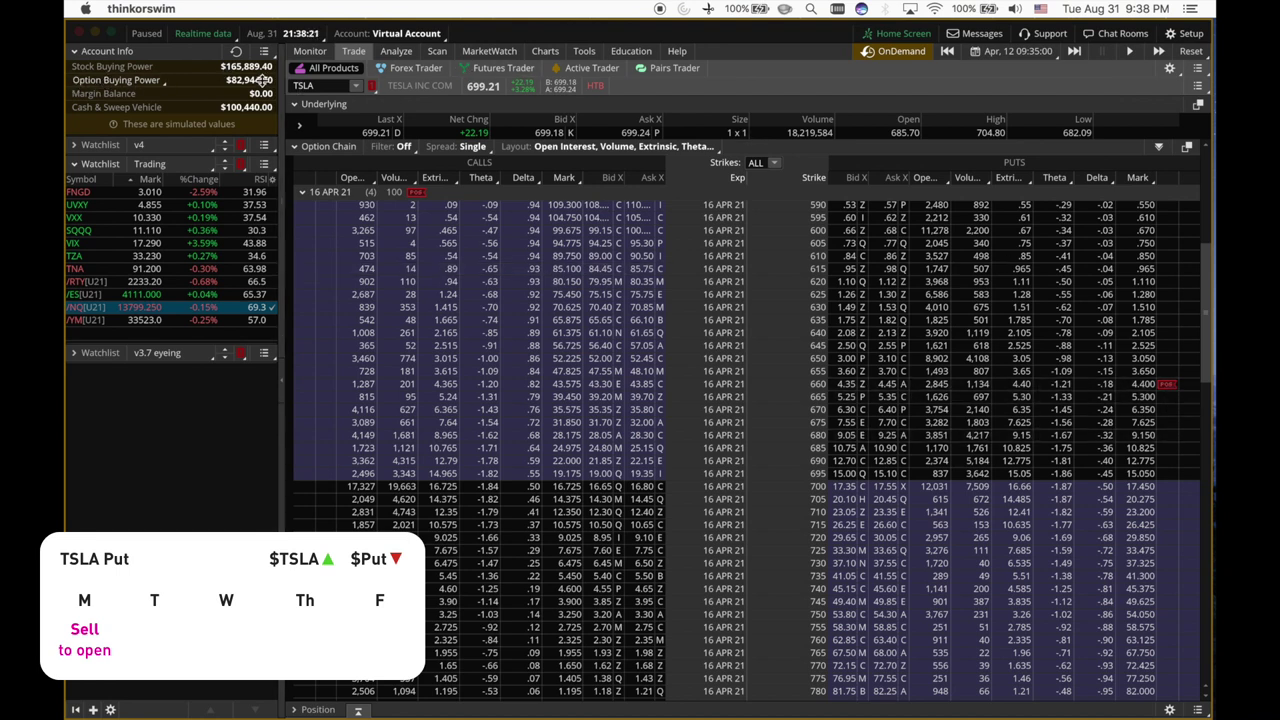
Expand the TSLA position in the position statement and inspect the 16 APR 21 660 put
mouse_move(326, 55)
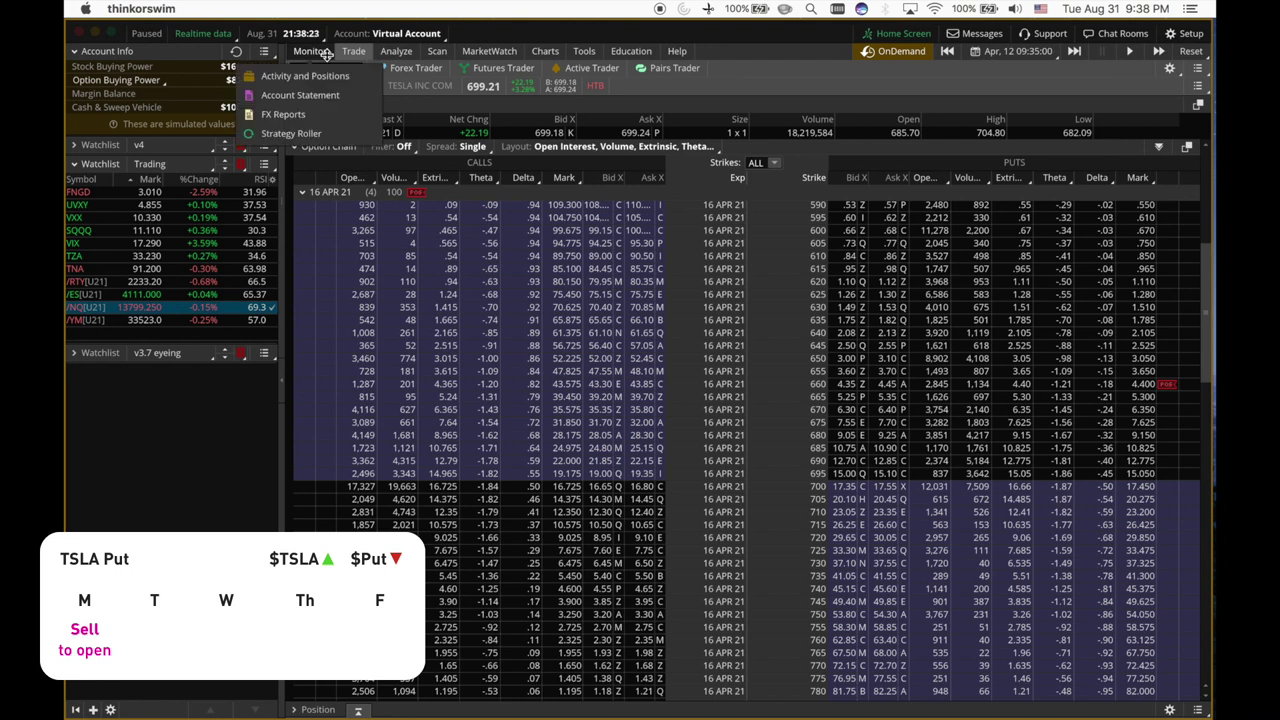
left_click(326, 55)
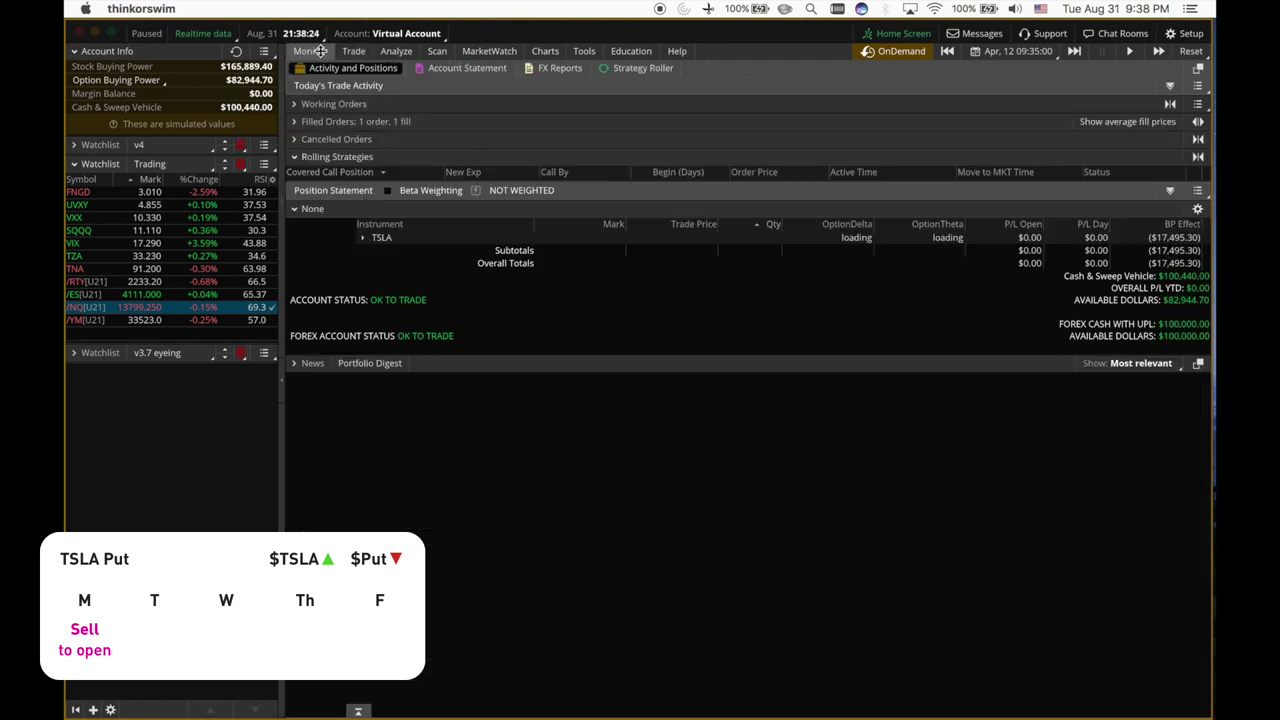
left_click(362, 239)
left_click(440, 250)
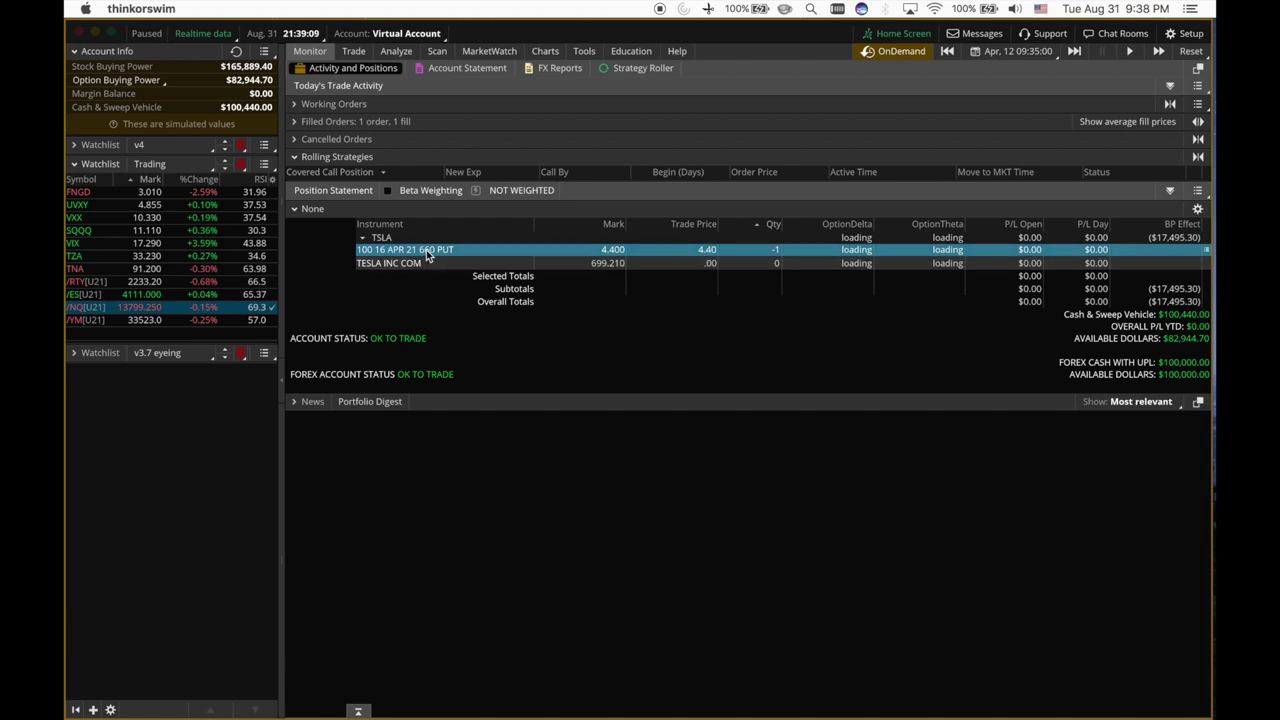
Advance the replay to April 13, 2021 at 09:35:00 and play it with the TSLA option chain displayed
left_click(1020, 52)
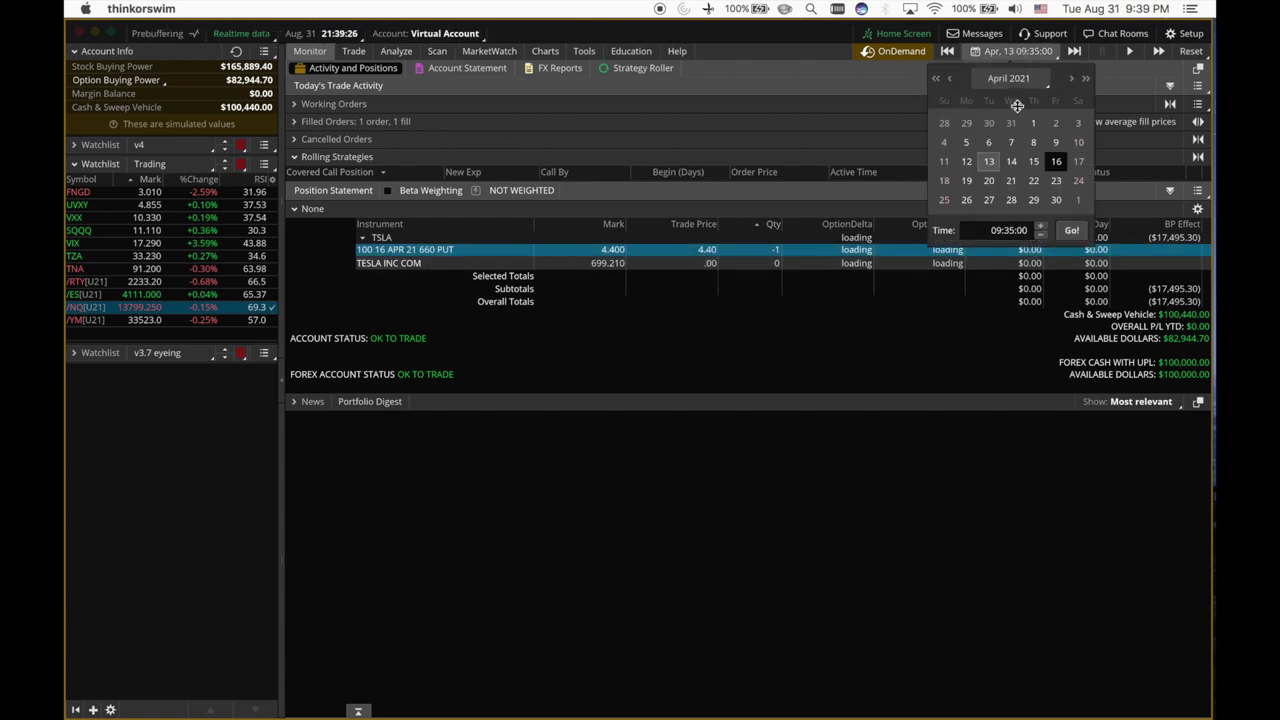
left_click(1071, 230)
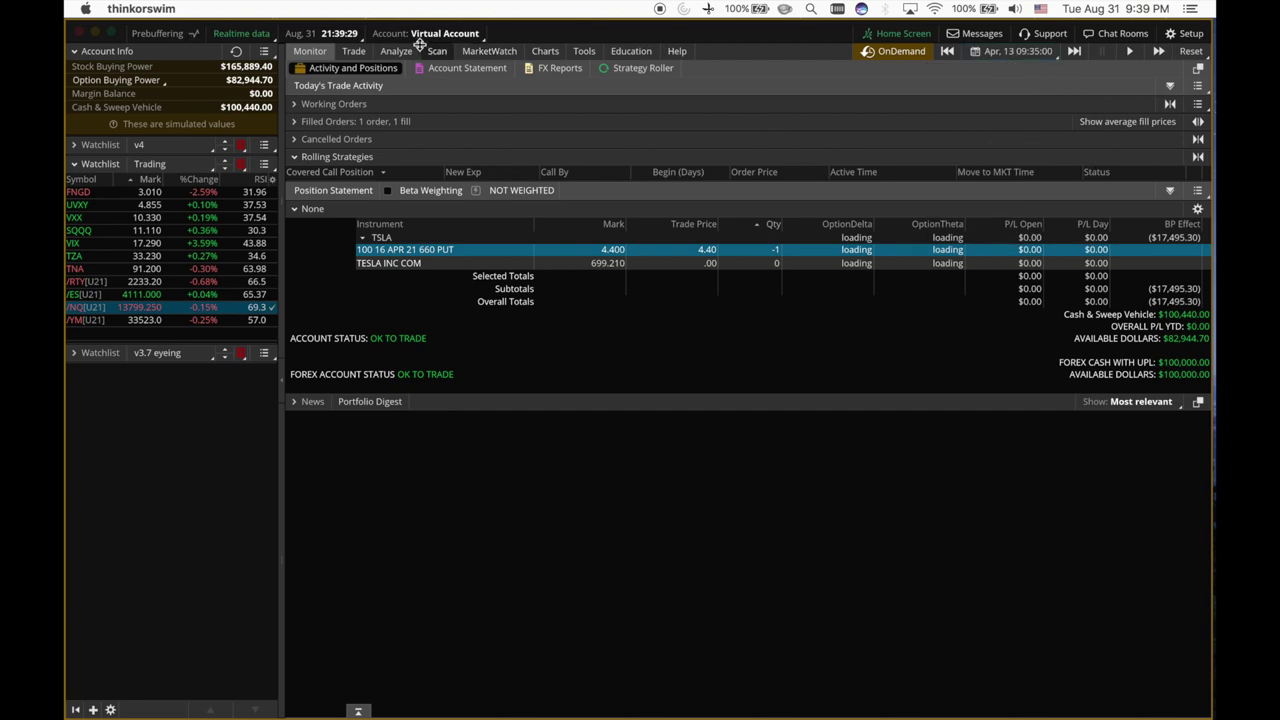
left_click(352, 51)
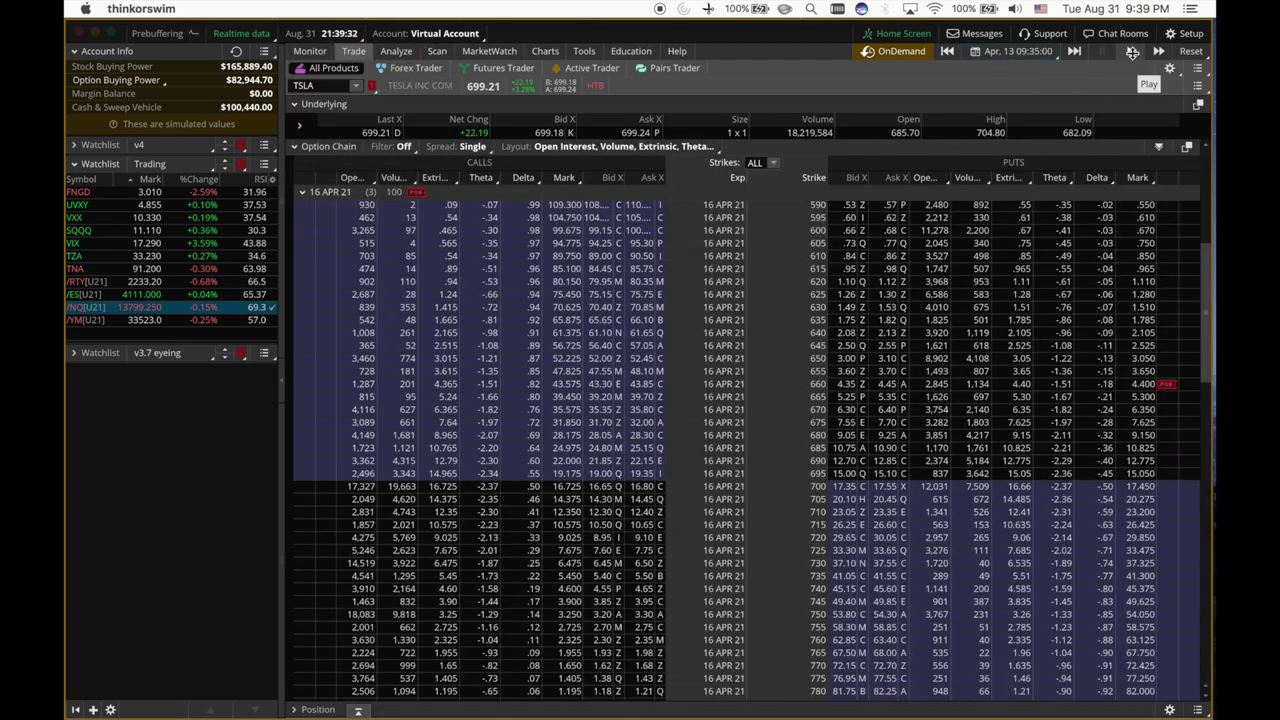
left_click(1130, 51)
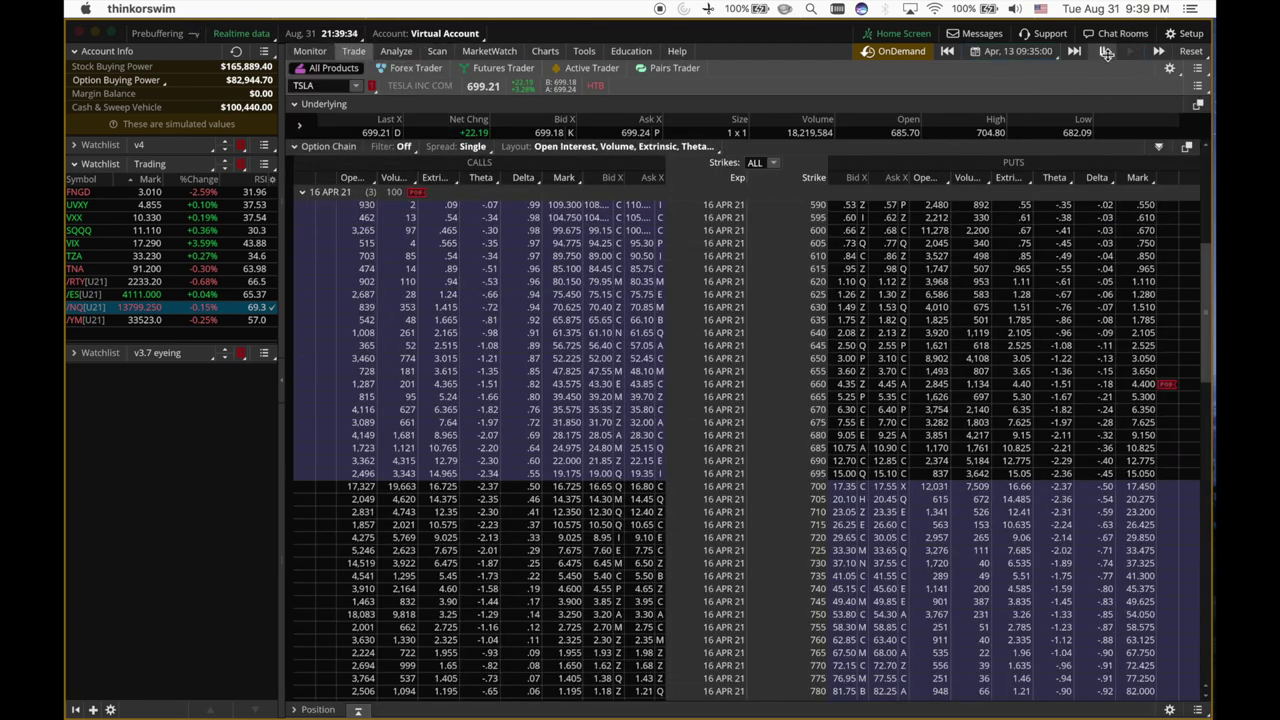
Check the replay date and time, and review the open TSLA put in the position statement
left_click(1008, 51)
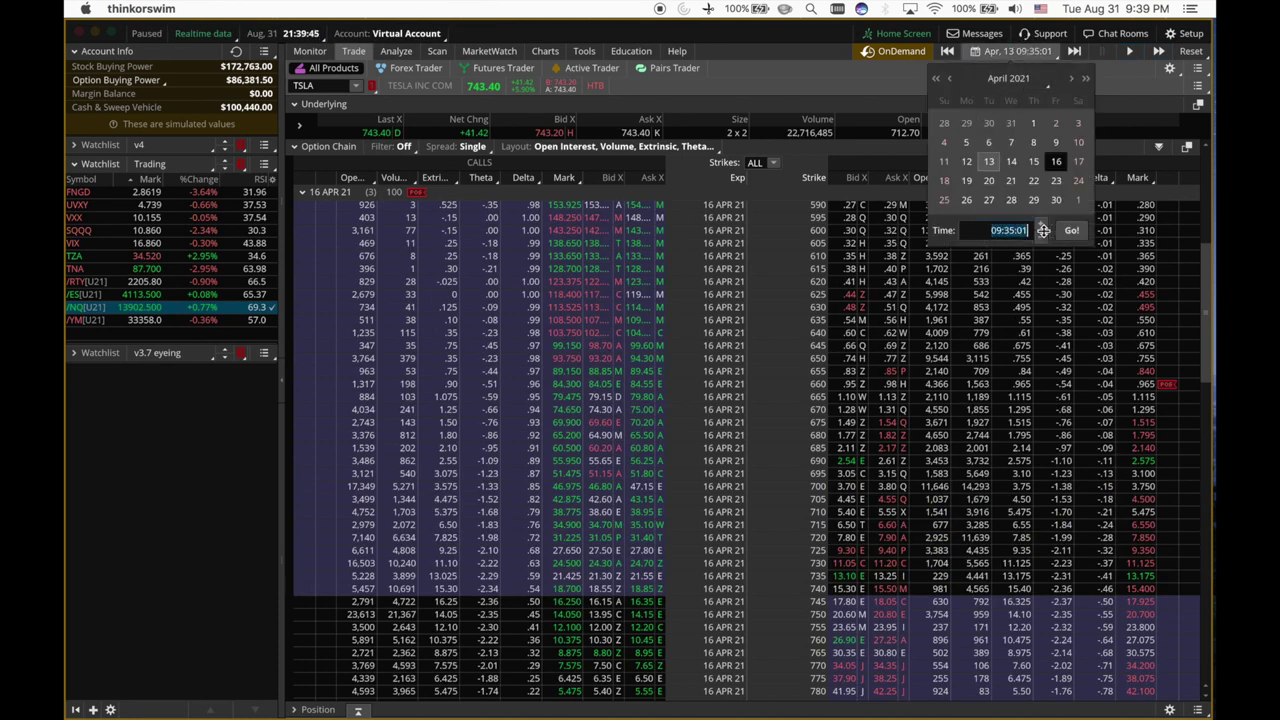
left_click(1008, 230)
left_click(858, 88)
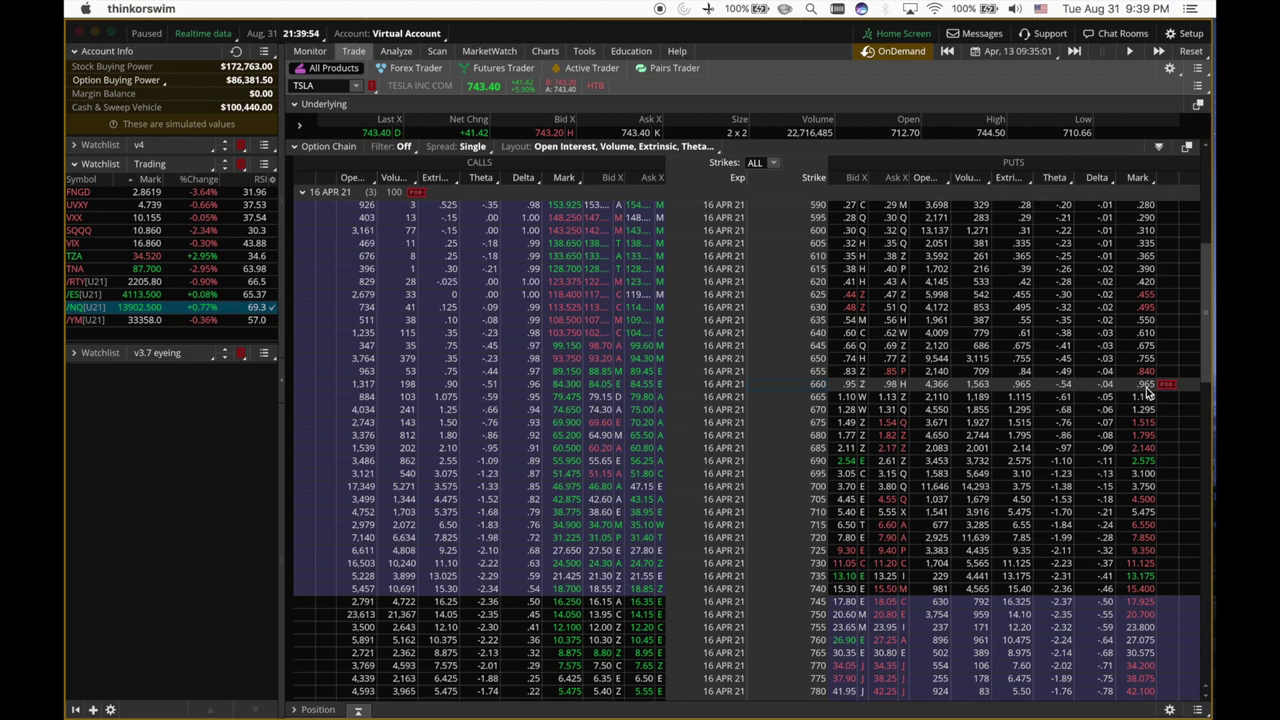
left_click(309, 51)
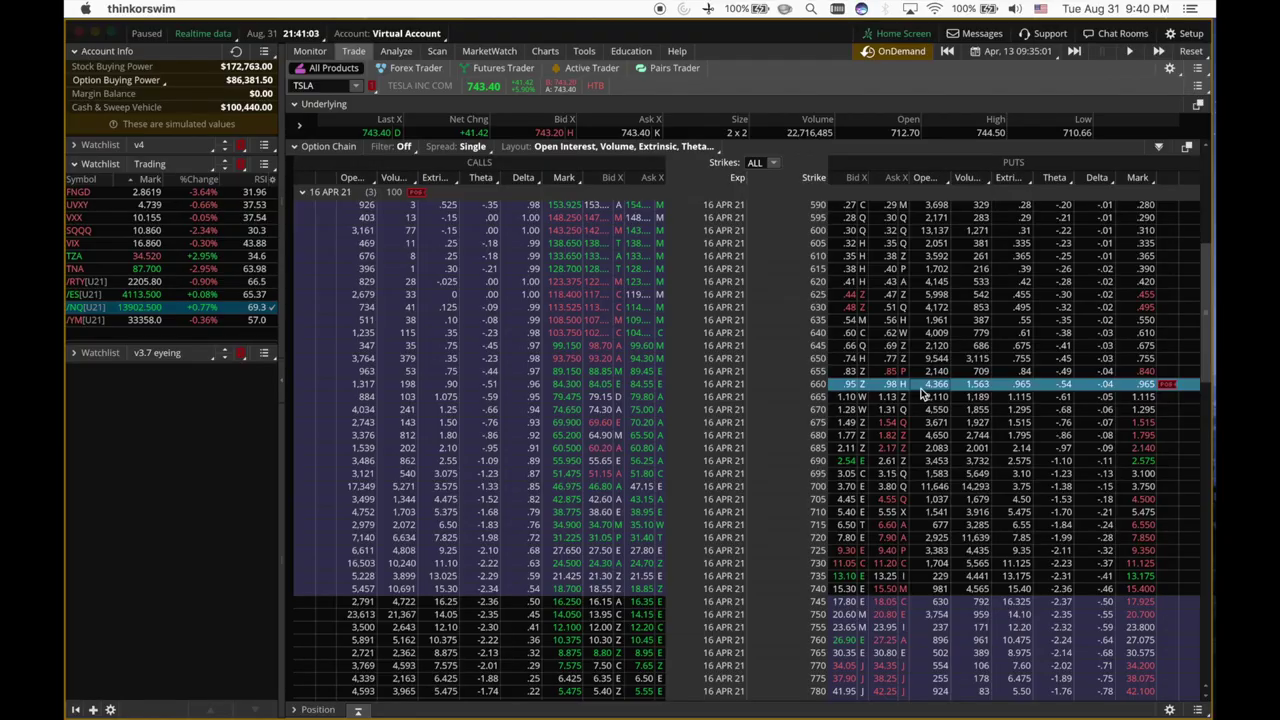
Create a closing order to buy back one TSLA 16 APR 21 660 put at a .96 limit and send it
left_click(1170, 385)
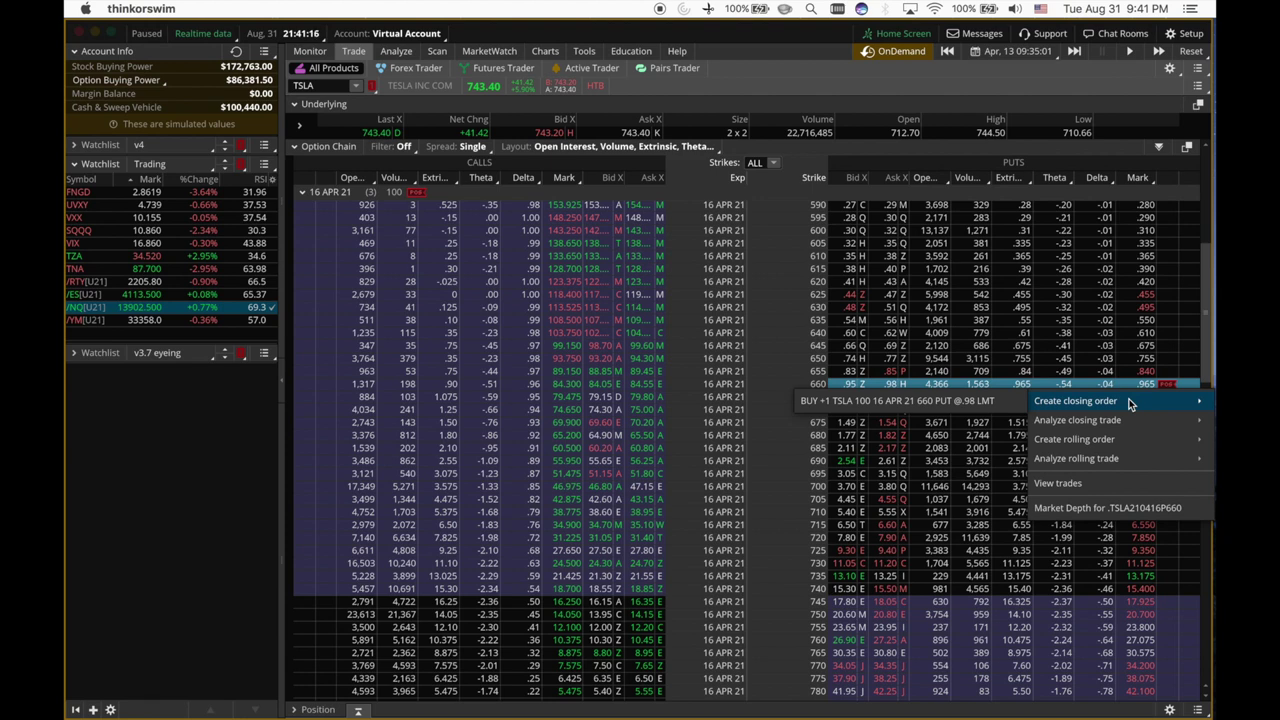
left_click(993, 403)
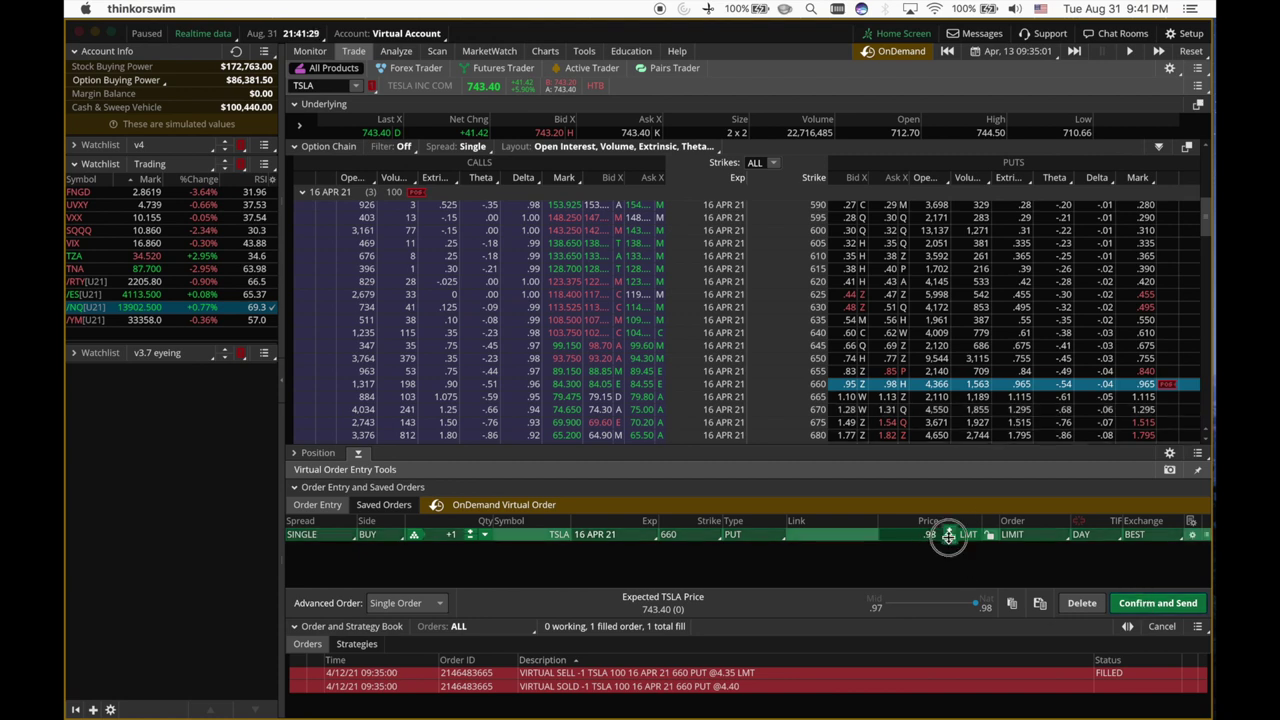
left_click(949, 538)
left_click(949, 538)
left_click(1130, 605)
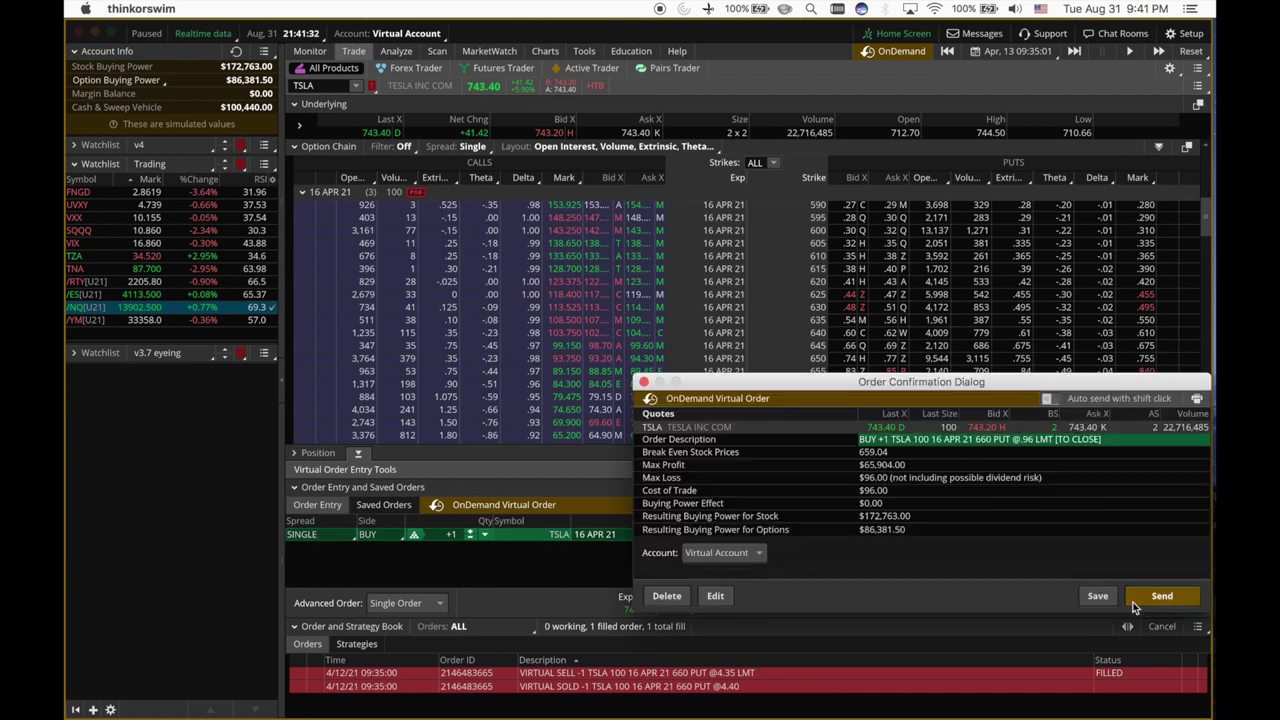
left_click(1159, 596)
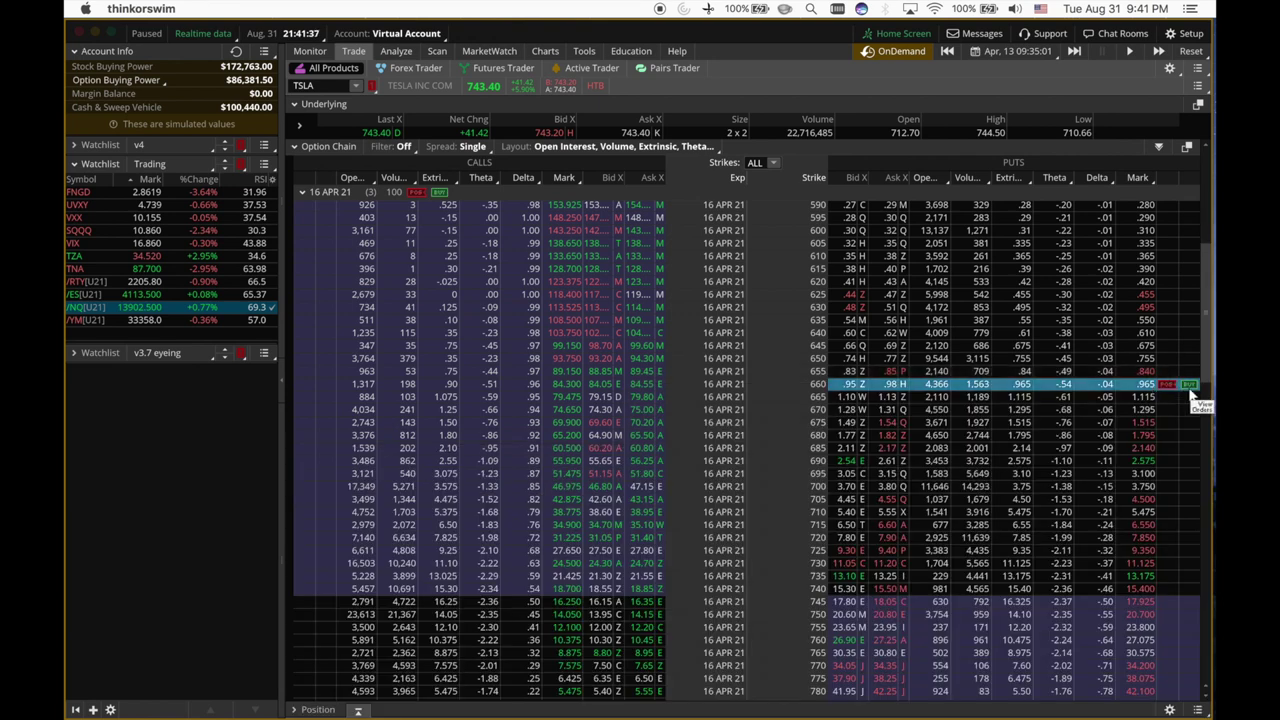
Replace the working buy order for the TSLA 660 put with a .97 limit, send it and view the positions
right_click(1192, 390)
left_click(1076, 421)
left_click(949, 528)
left_click(1155, 603)
left_click(1160, 598)
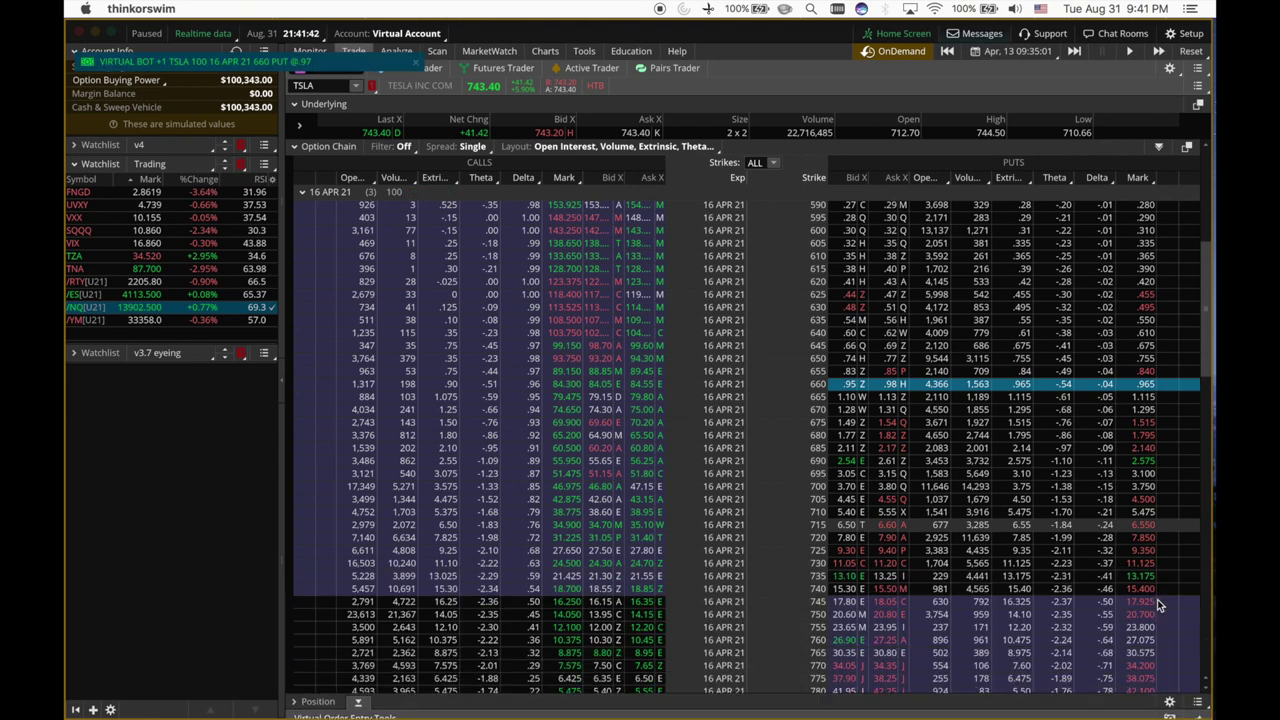
left_click(310, 51)
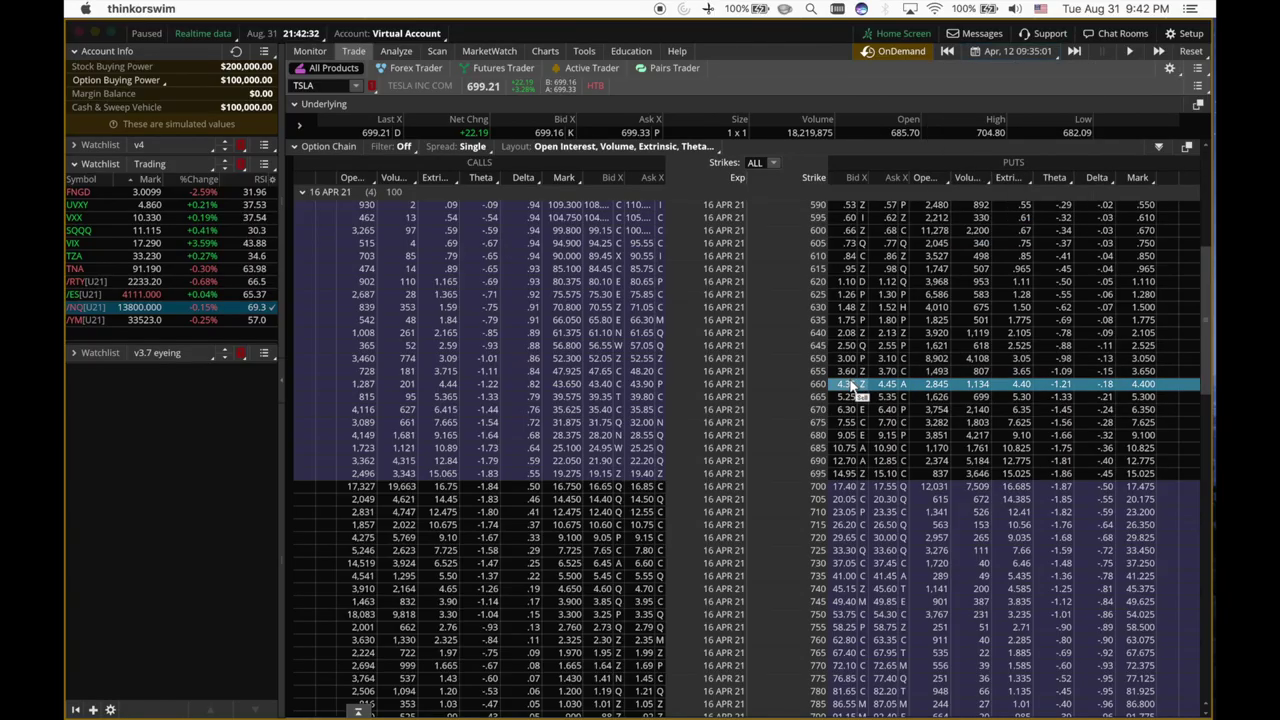
Sell one TSLA 16 APR 21 660 put at a 4.35 limit in the replay of April 12, 2021
left_click(851, 388)
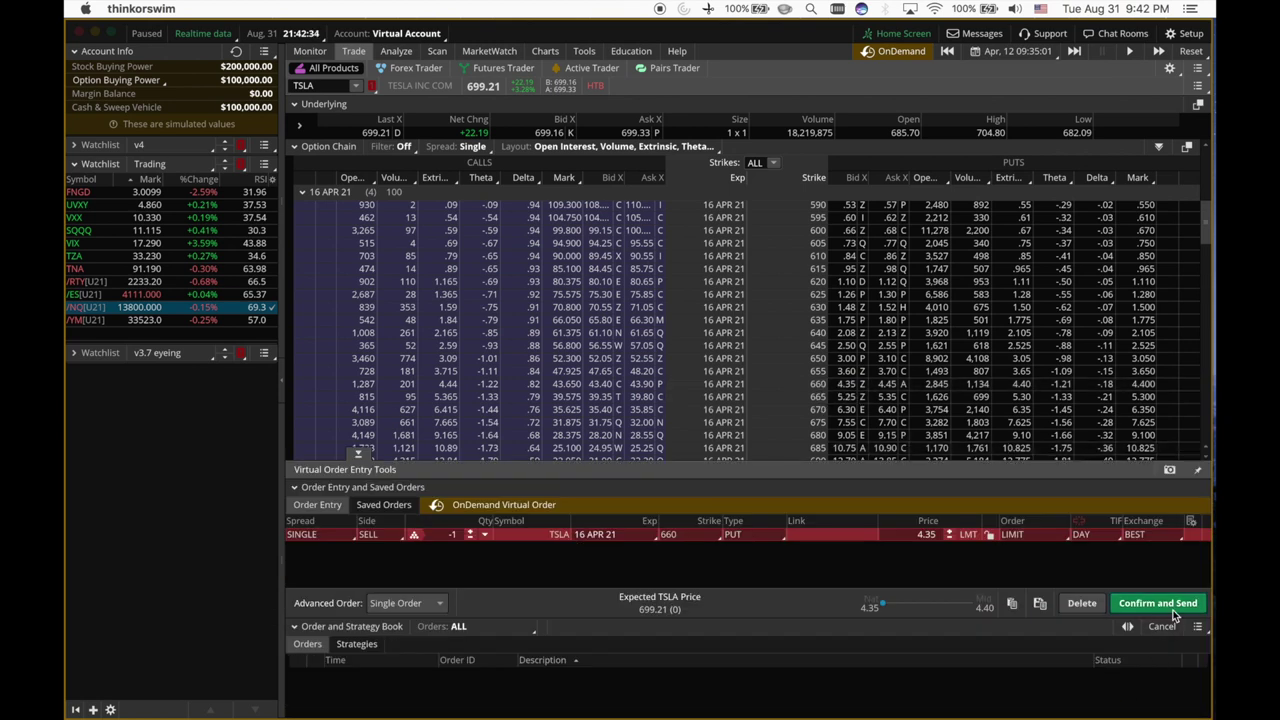
left_click(1175, 603)
left_click(1097, 594)
Advance the replay to April 13, 2021 at 09:35:01, and onward to April 16 at 12:35:01
left_click(1005, 51)
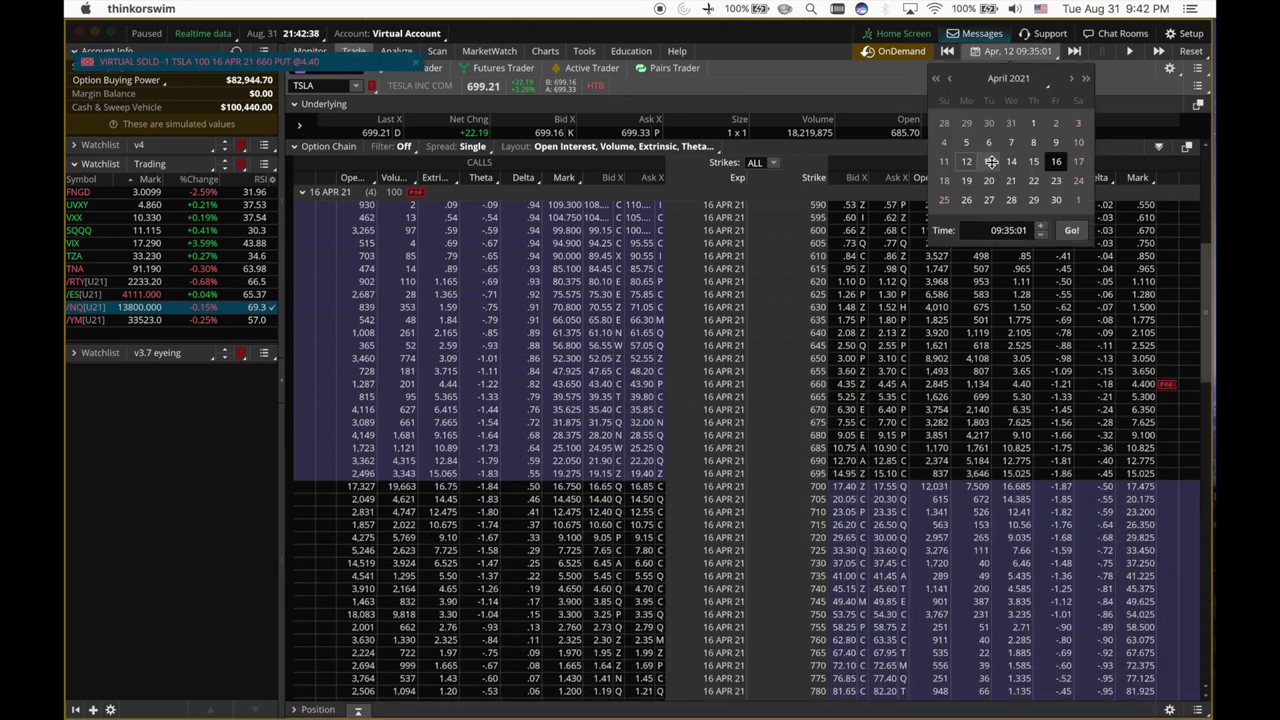
left_click(1071, 232)
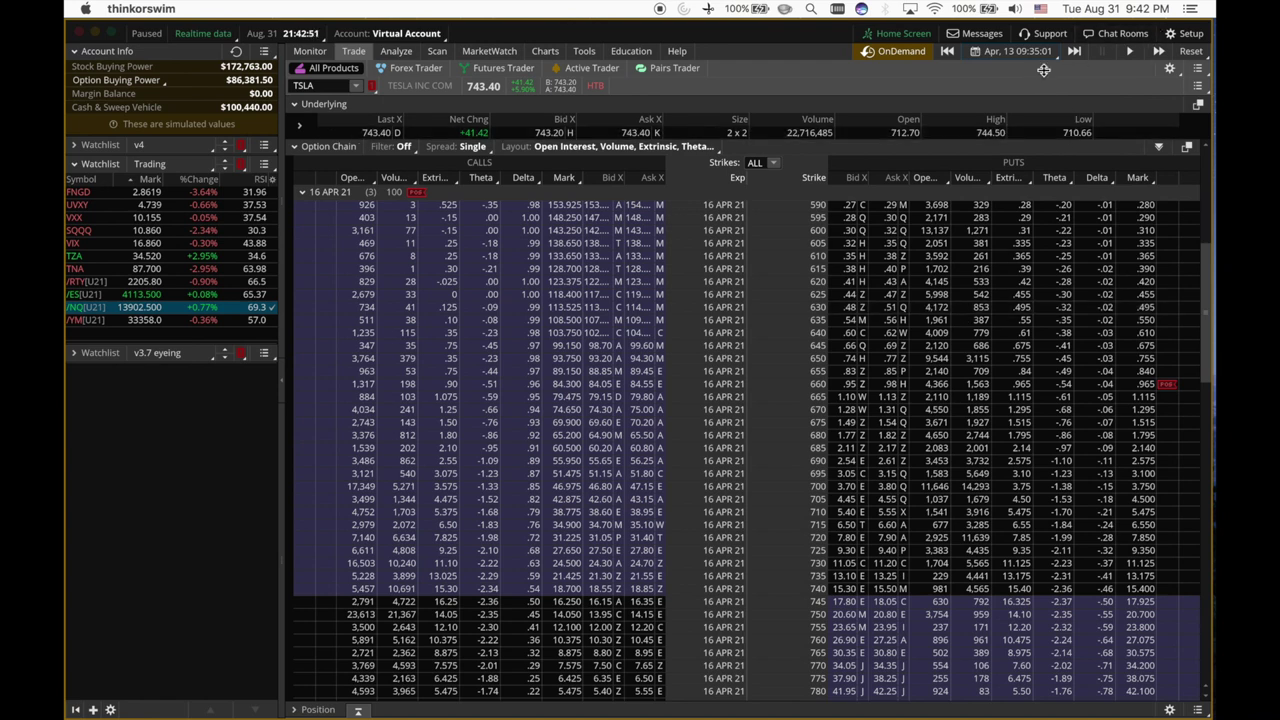
left_click(1030, 52)
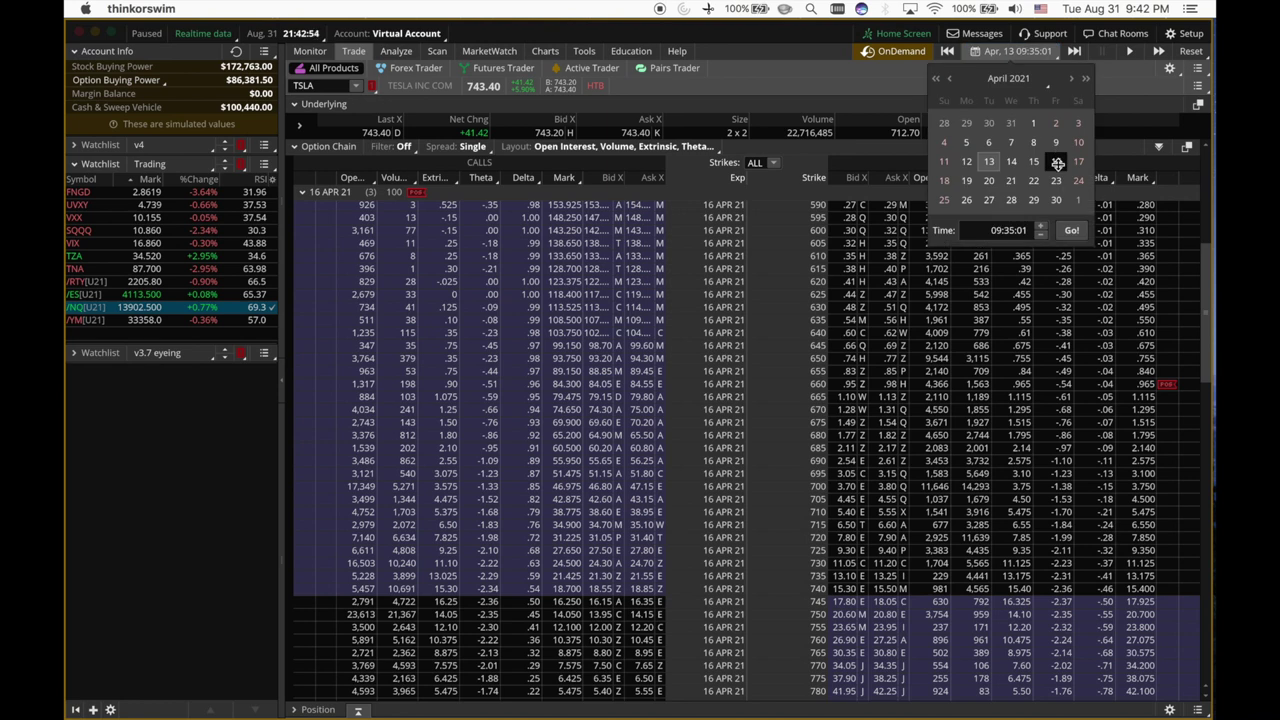
left_click(1057, 163)
double_click(1001, 229)
type("12")
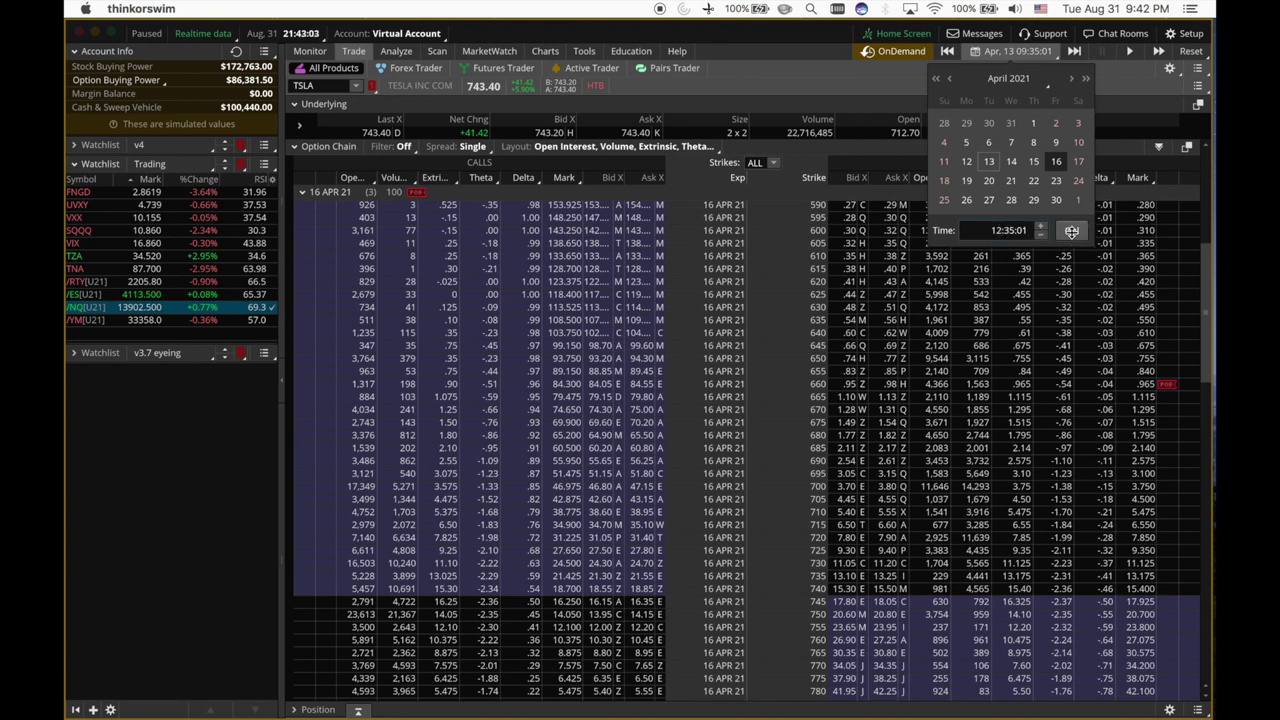
left_click(1076, 231)
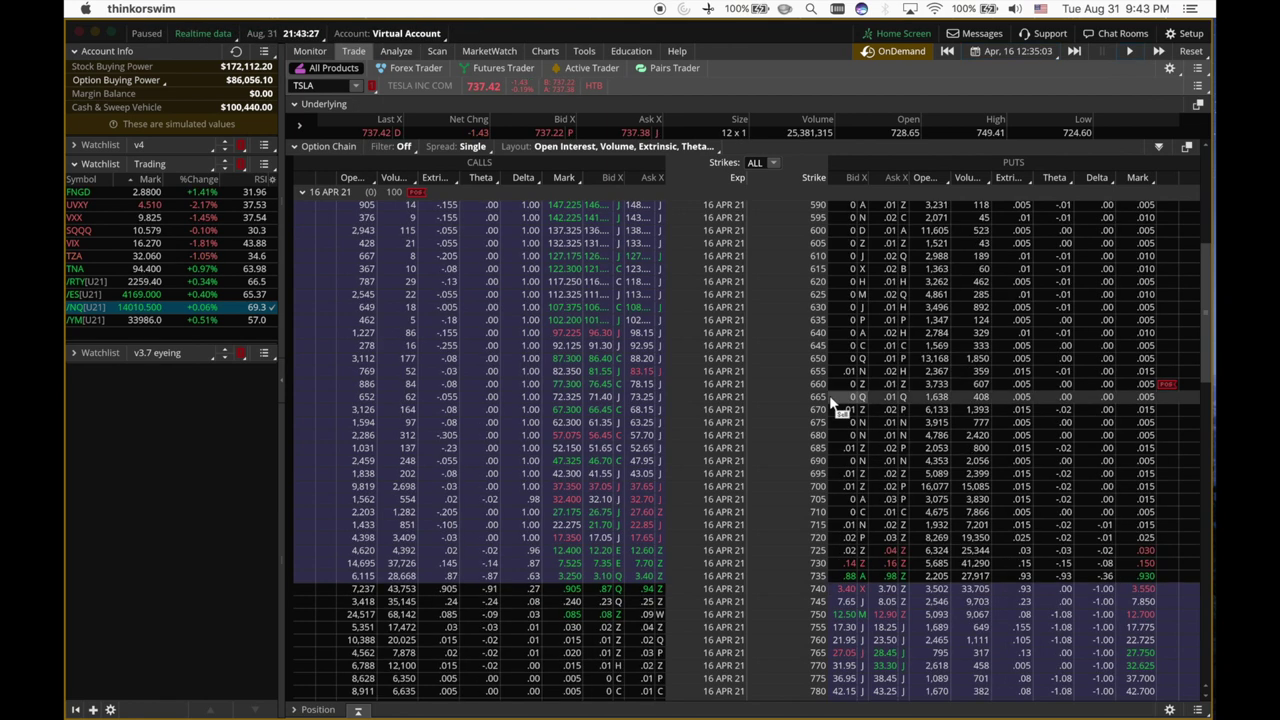
Review the short TSLA 660 put in the positions list at April 16, 2021 12:35:03, including its options for closing the trade
left_click(1030, 54)
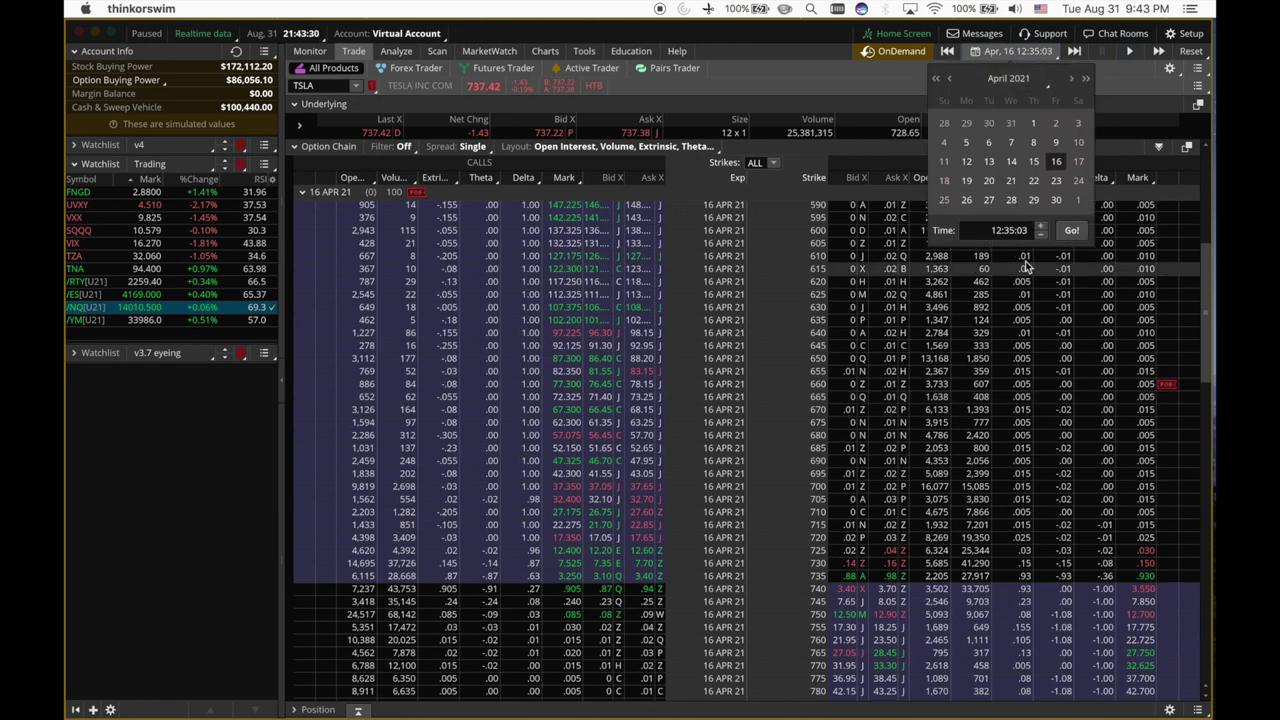
left_click(1071, 230)
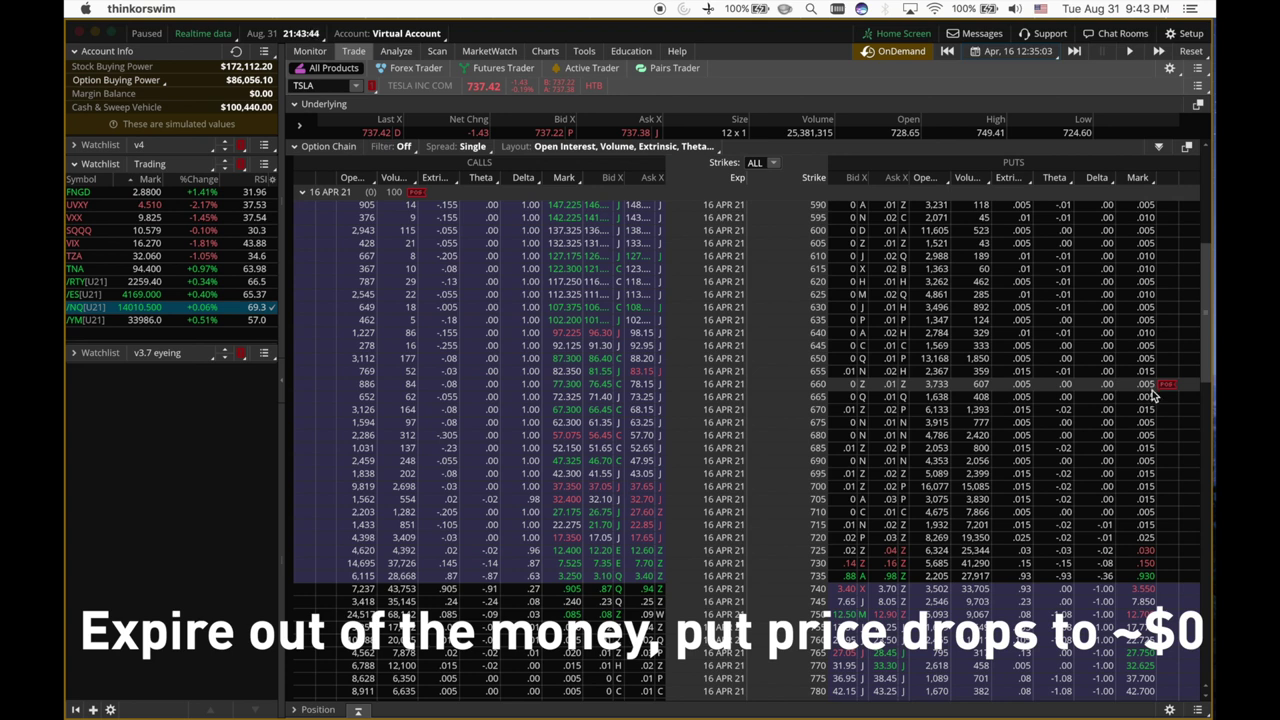
left_click(310, 51)
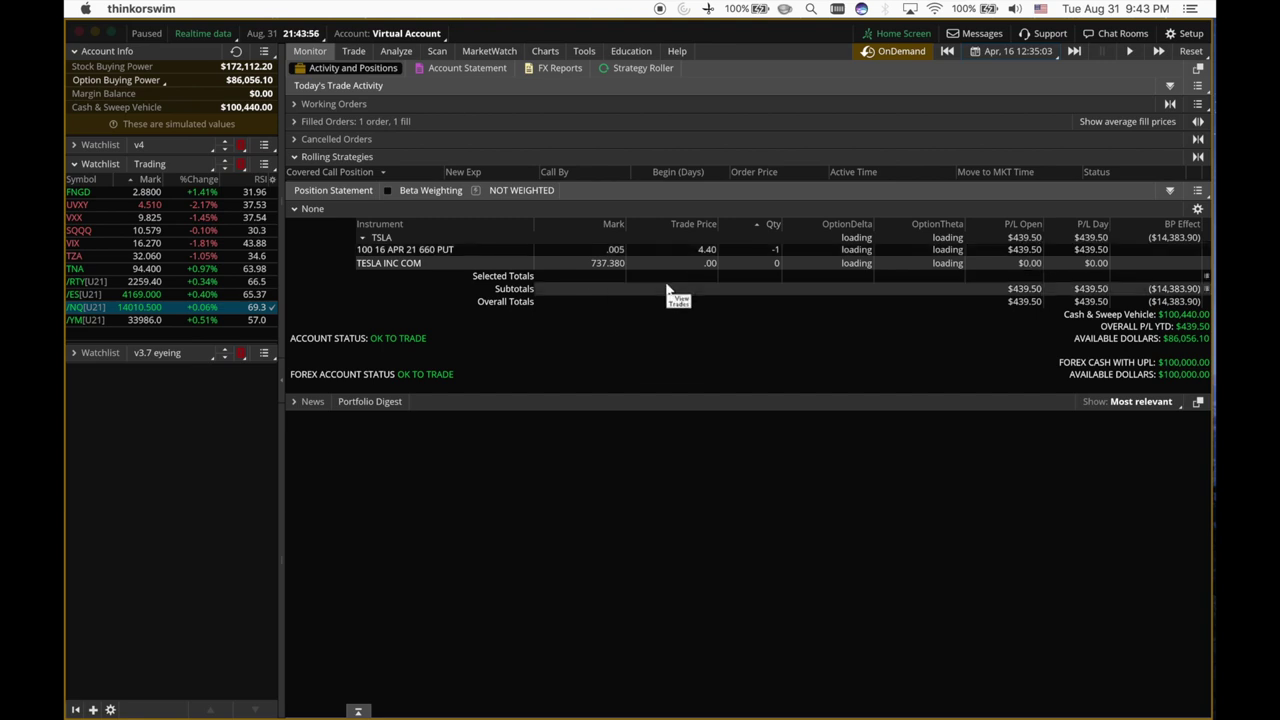
left_click(600, 251)
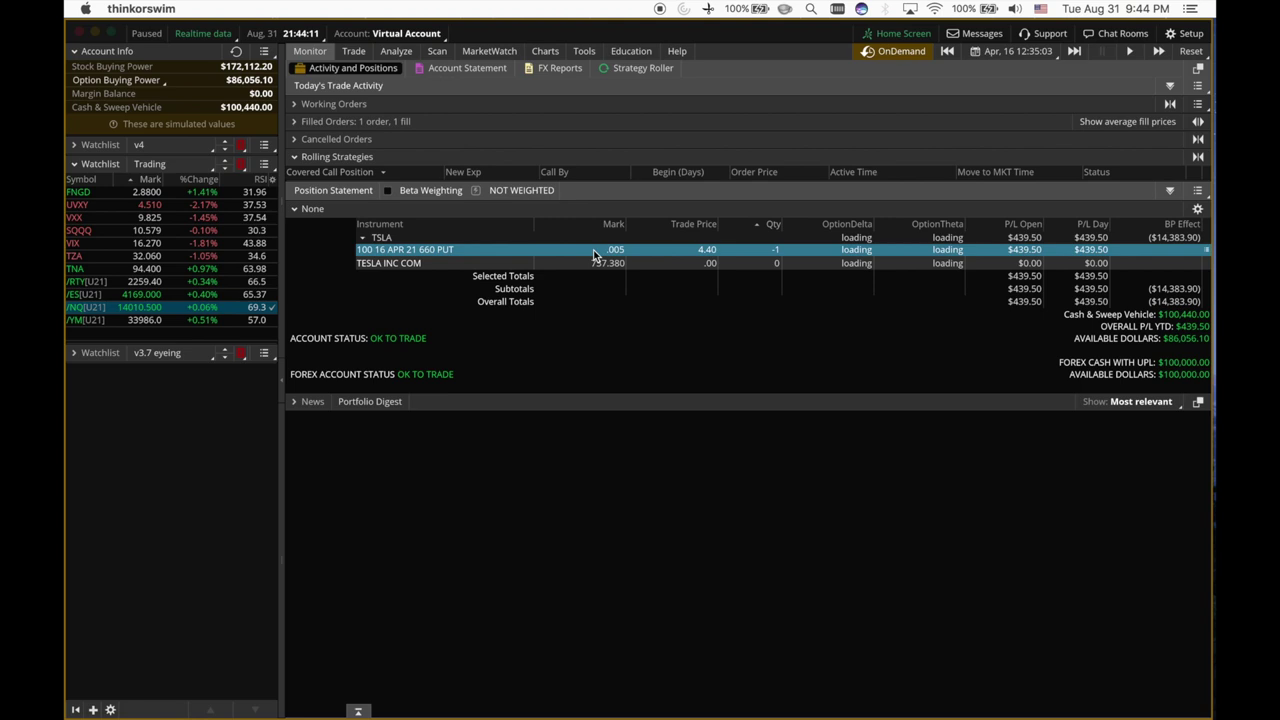
right_click(593, 254)
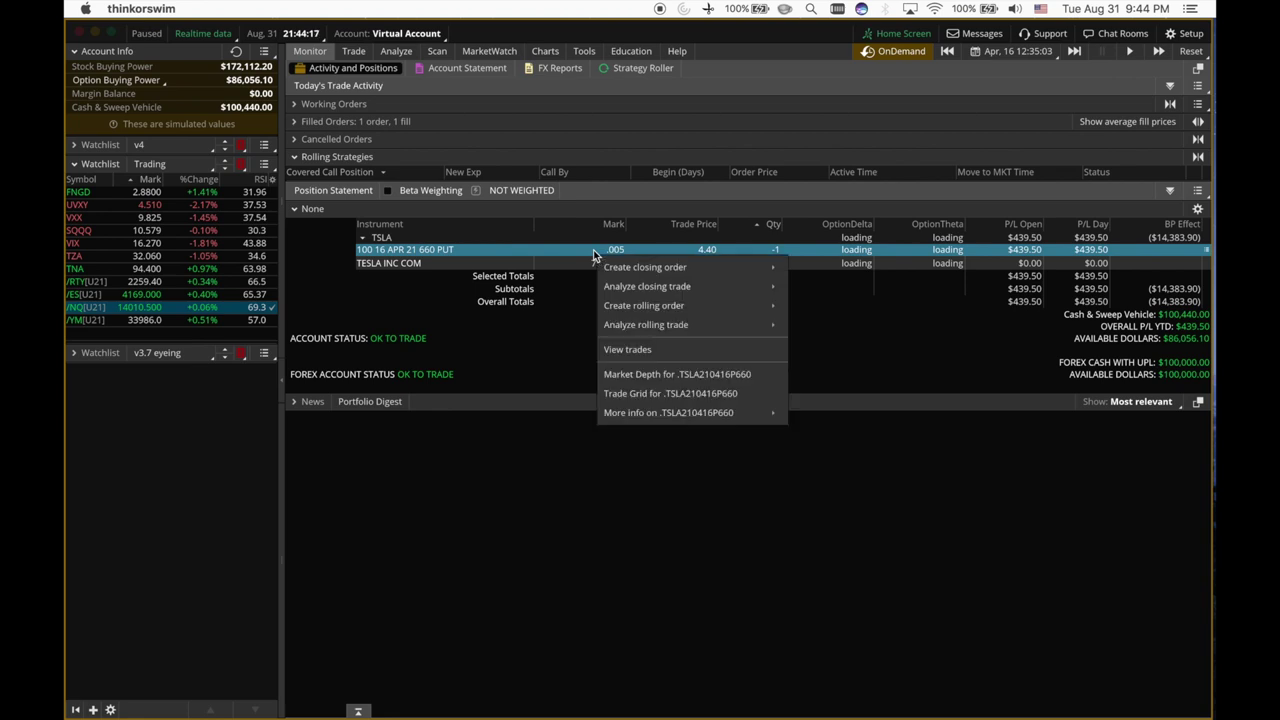
mouse_move(710, 262)
left_click(820, 263)
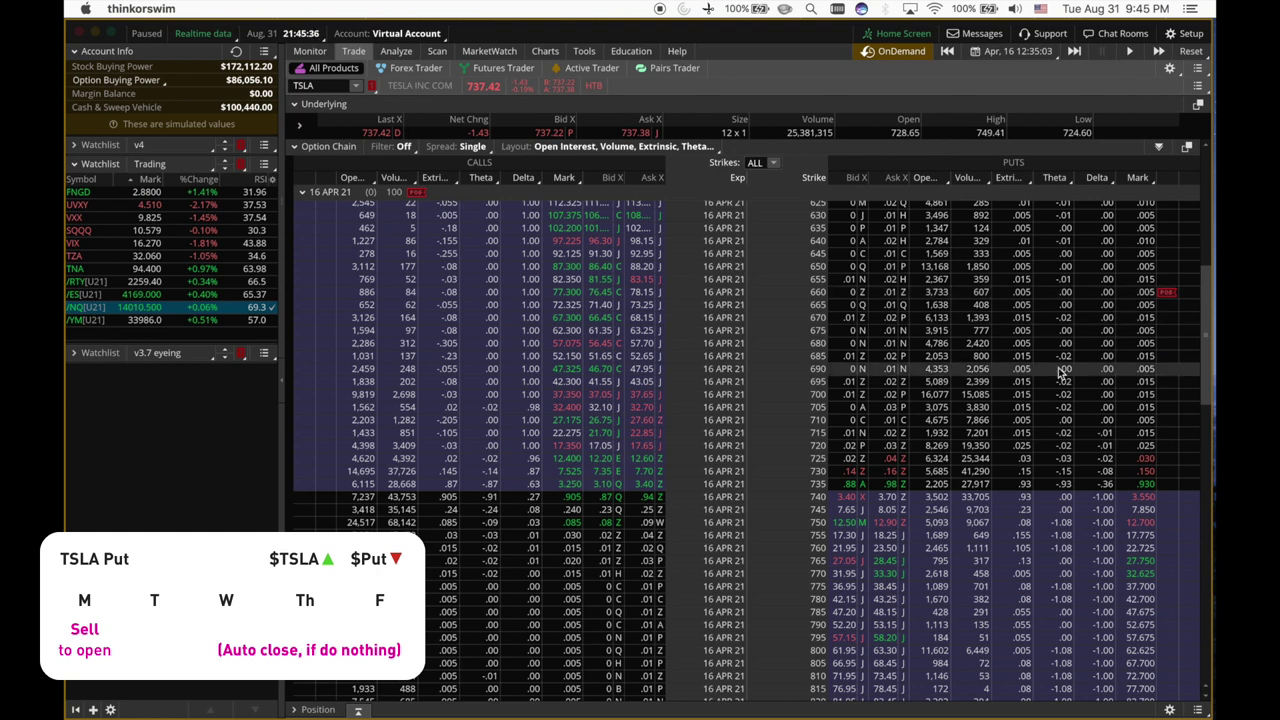
Create a closing order to buy back one TSLA 16 APR 21 660 put at a .01 limit and send it
right_click(1170, 295)
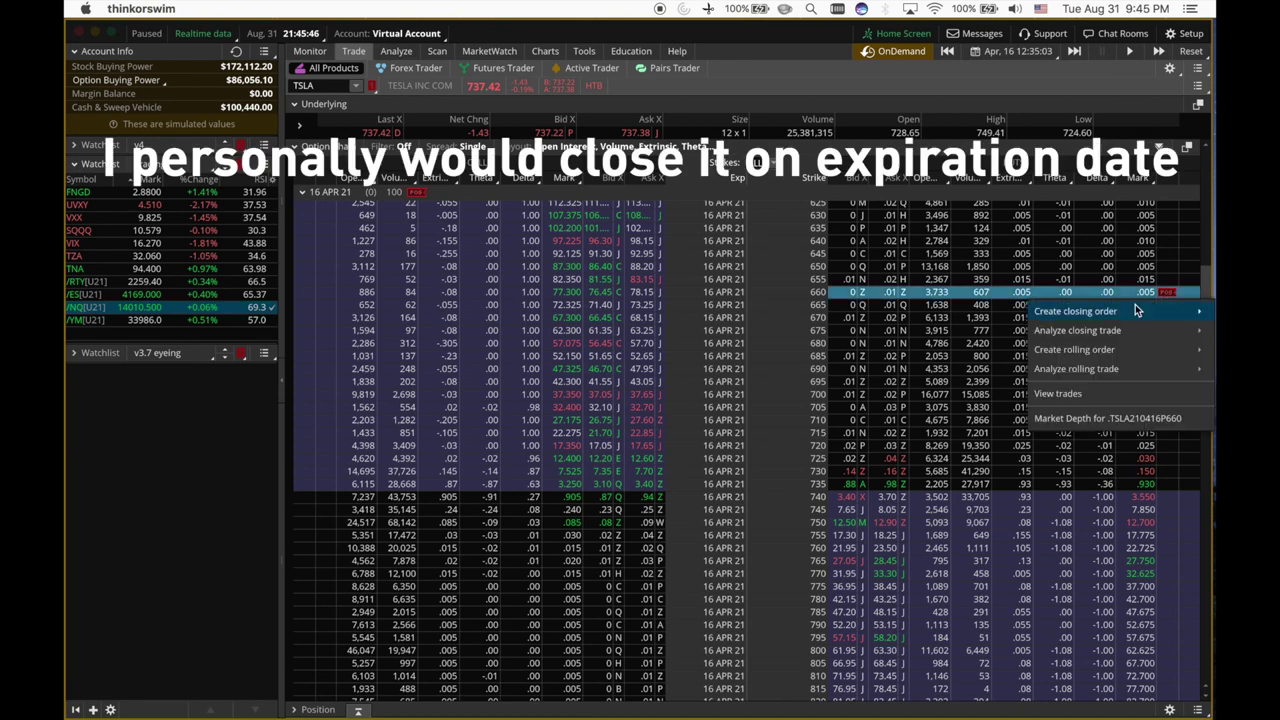
mouse_move(1136, 311)
left_click(1000, 310)
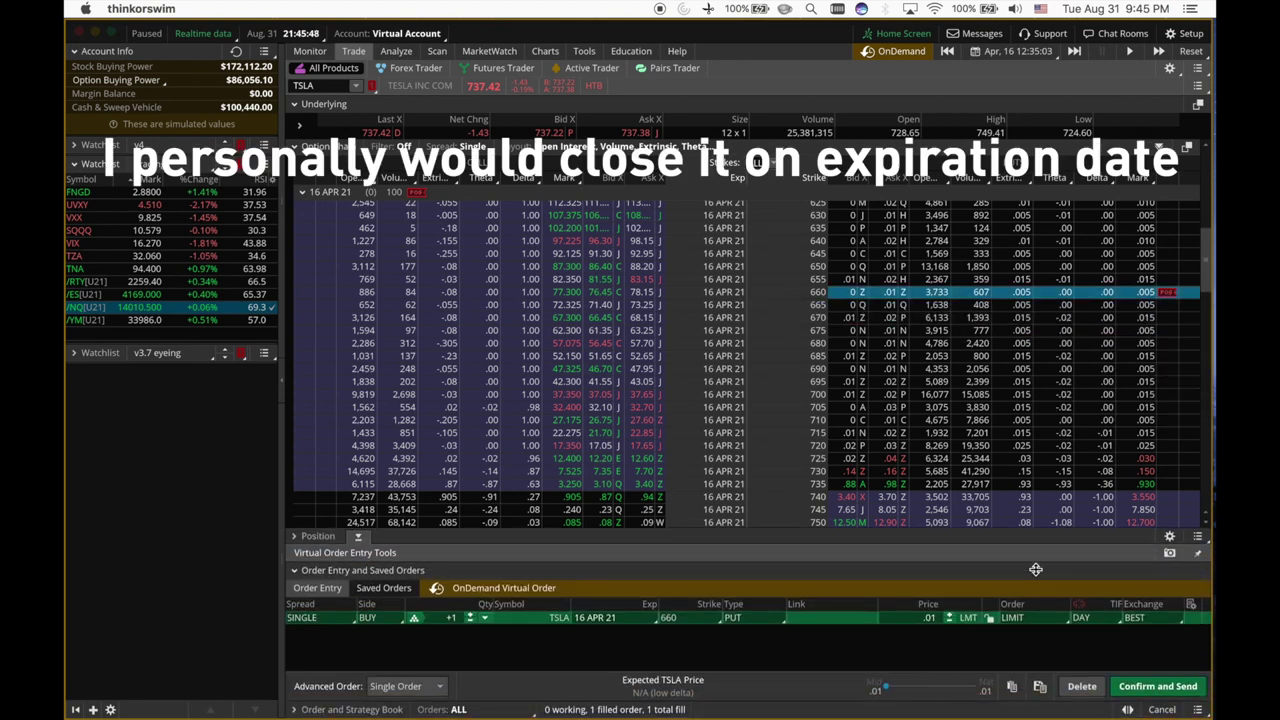
left_click(1150, 688)
left_click(1168, 680)
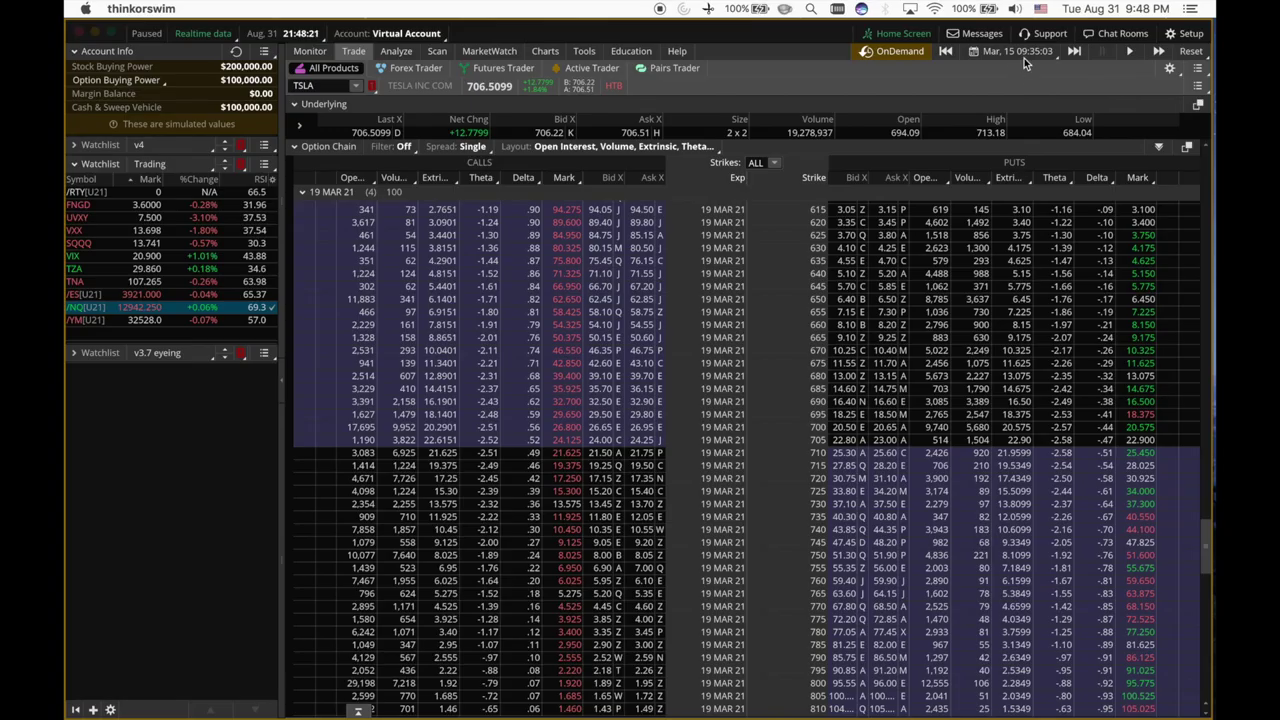
left_click(1020, 51)
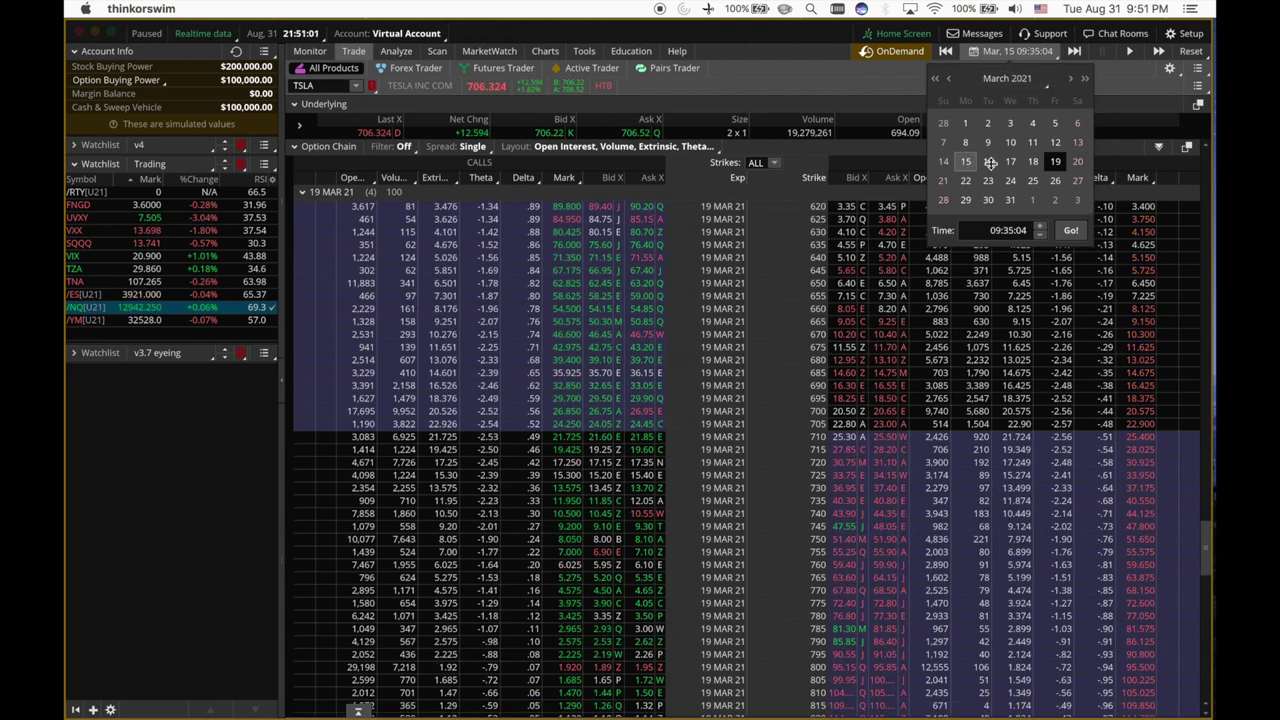
left_click(1005, 230)
left_click(1132, 76)
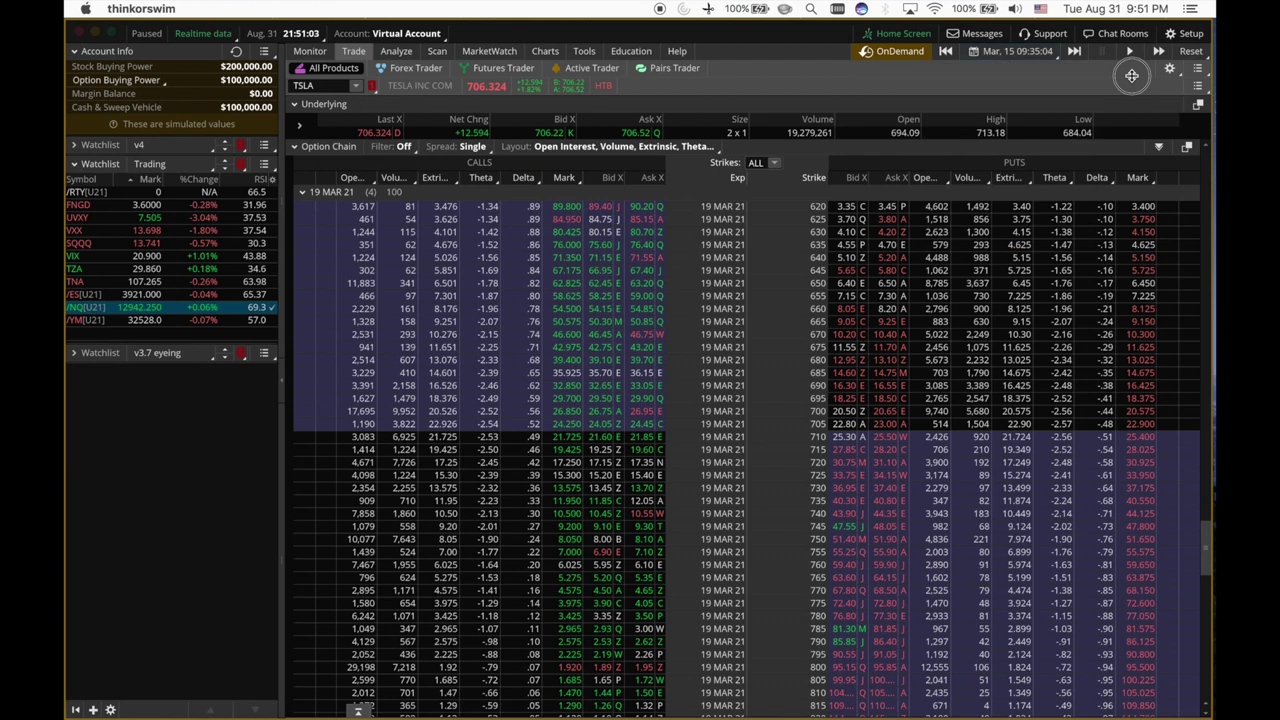
Sell one TSLA 19 MAR 21 670 put at a 10.20 limit, send the order and view the positions
left_click(846, 340)
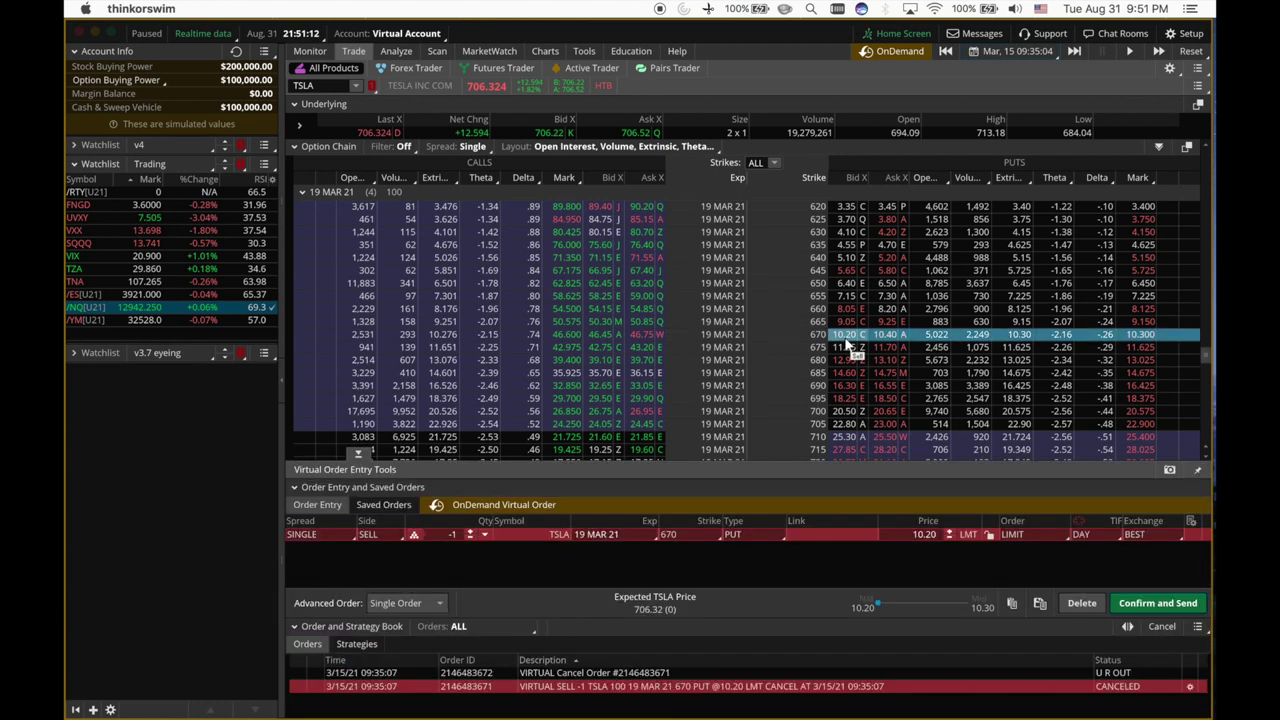
left_click(295, 627)
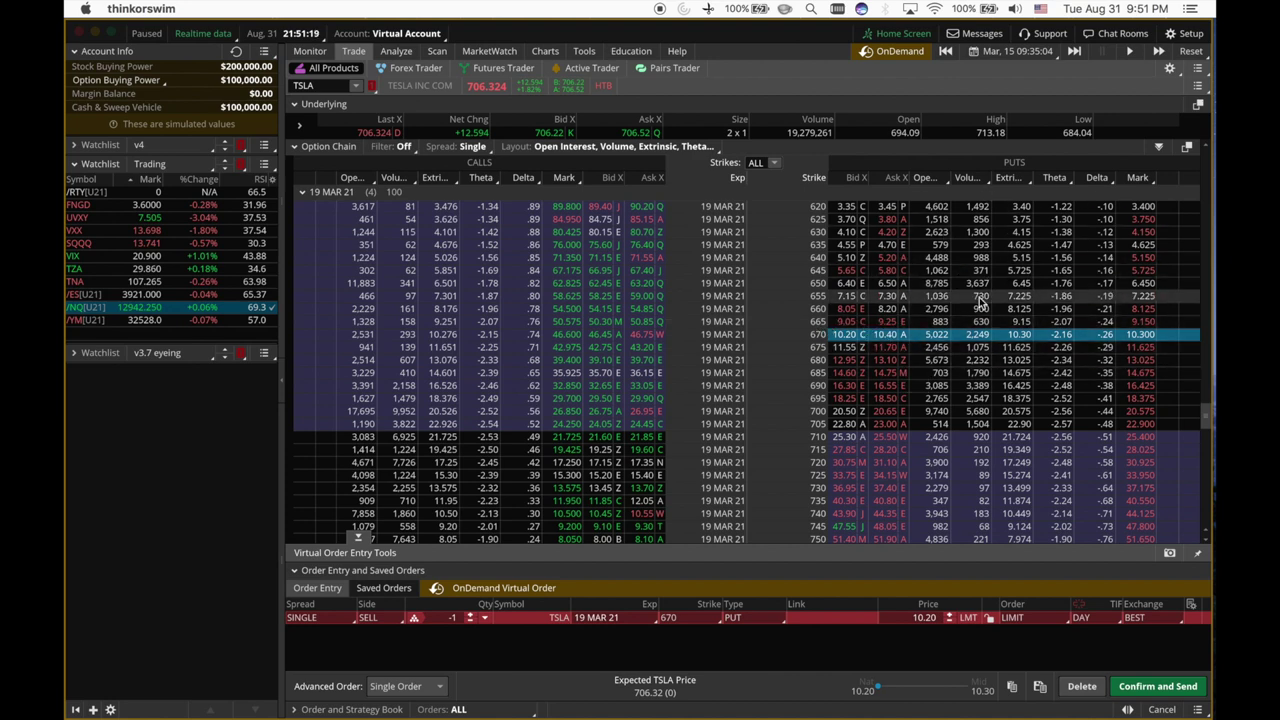
left_click(1157, 688)
left_click(1170, 678)
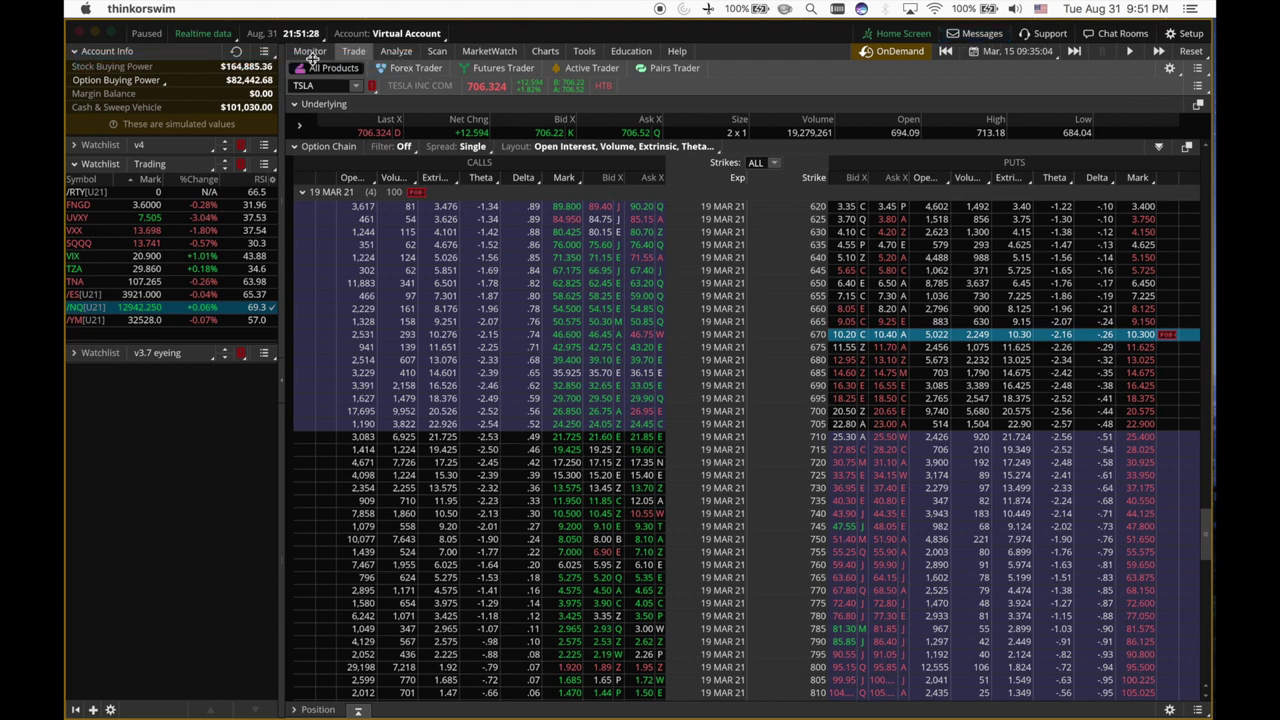
left_click(310, 51)
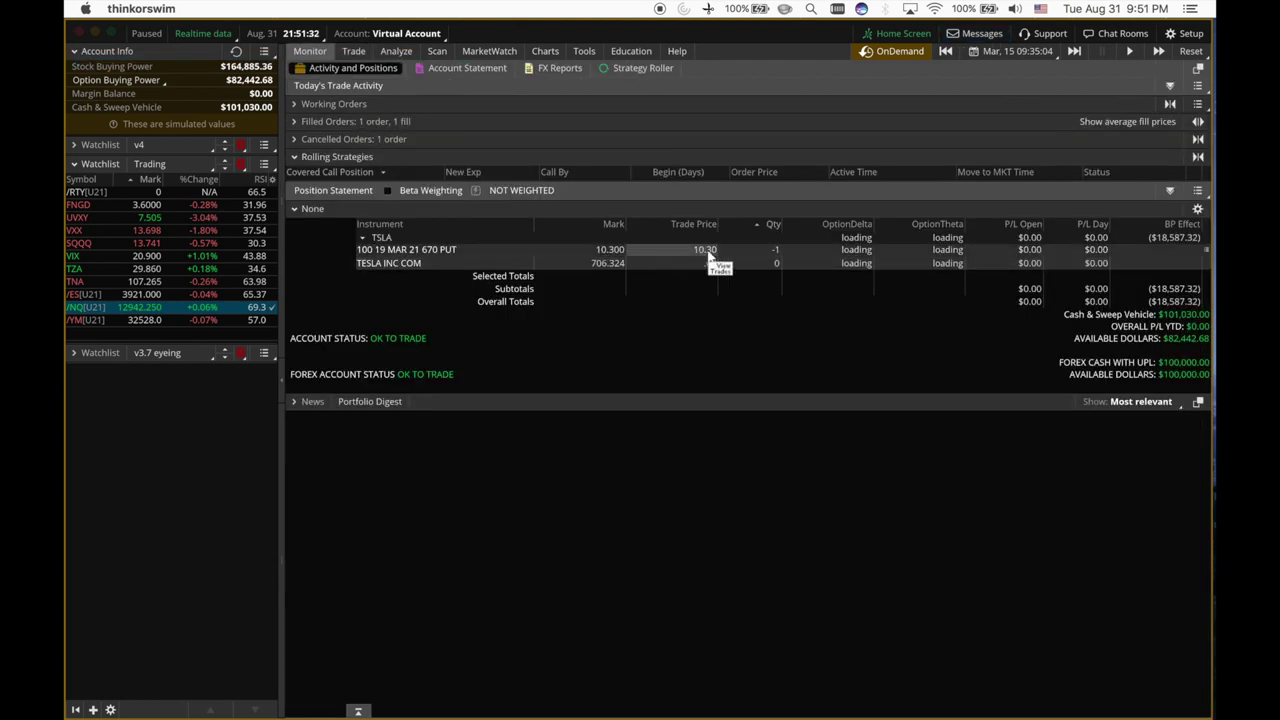
left_click(703, 279)
Advance the replay to March 19, 2021 at 12:35:04 and view the TSLA option chain around the 670 put
left_click(1035, 54)
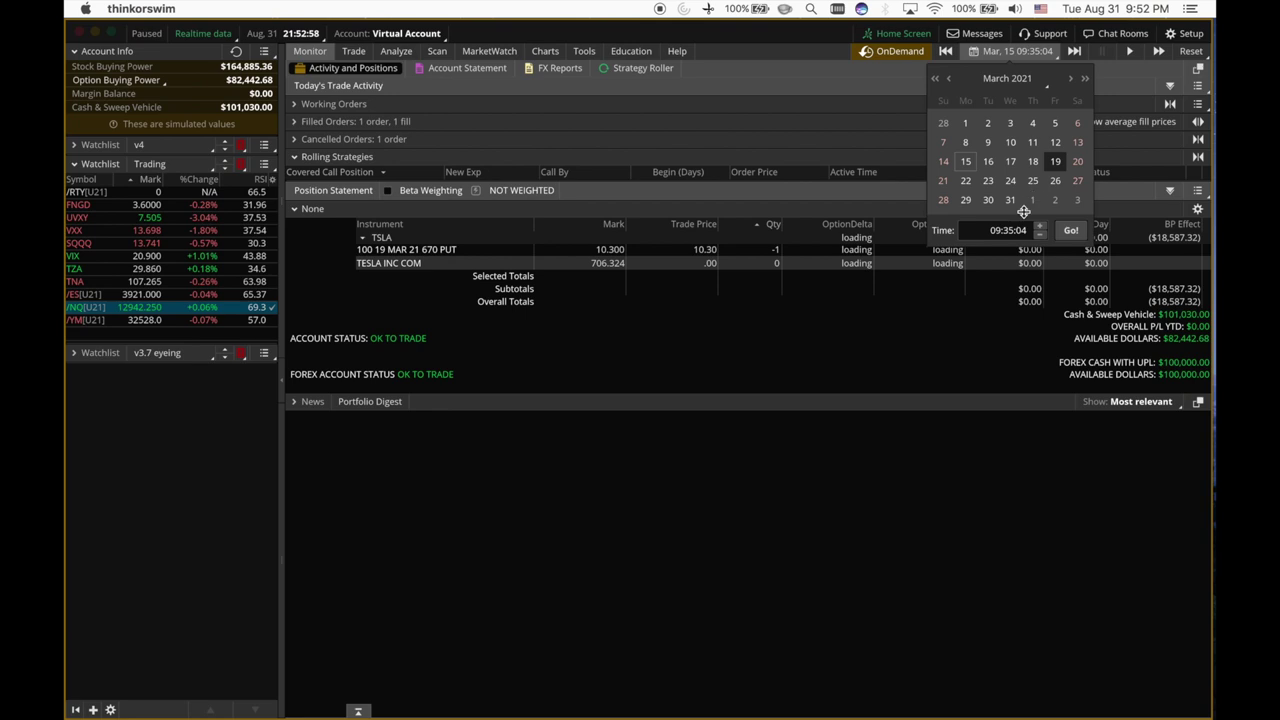
double_click(997, 230)
type("12")
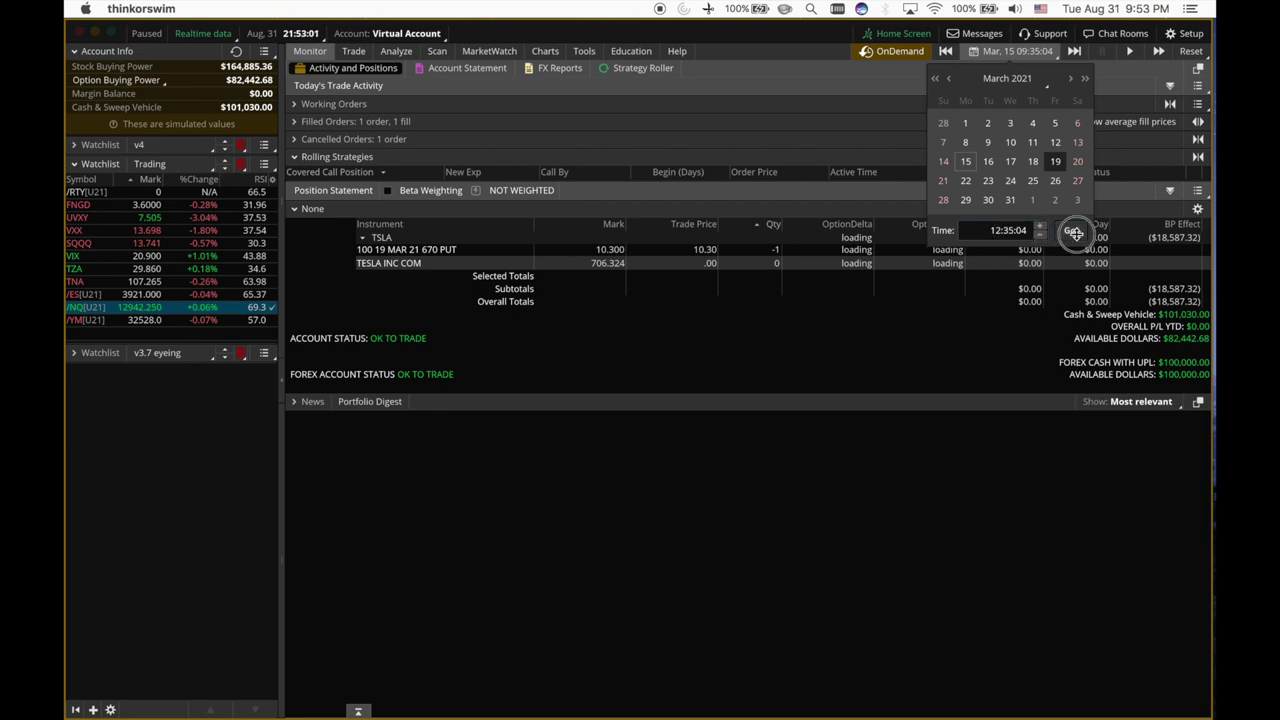
left_click(1073, 233)
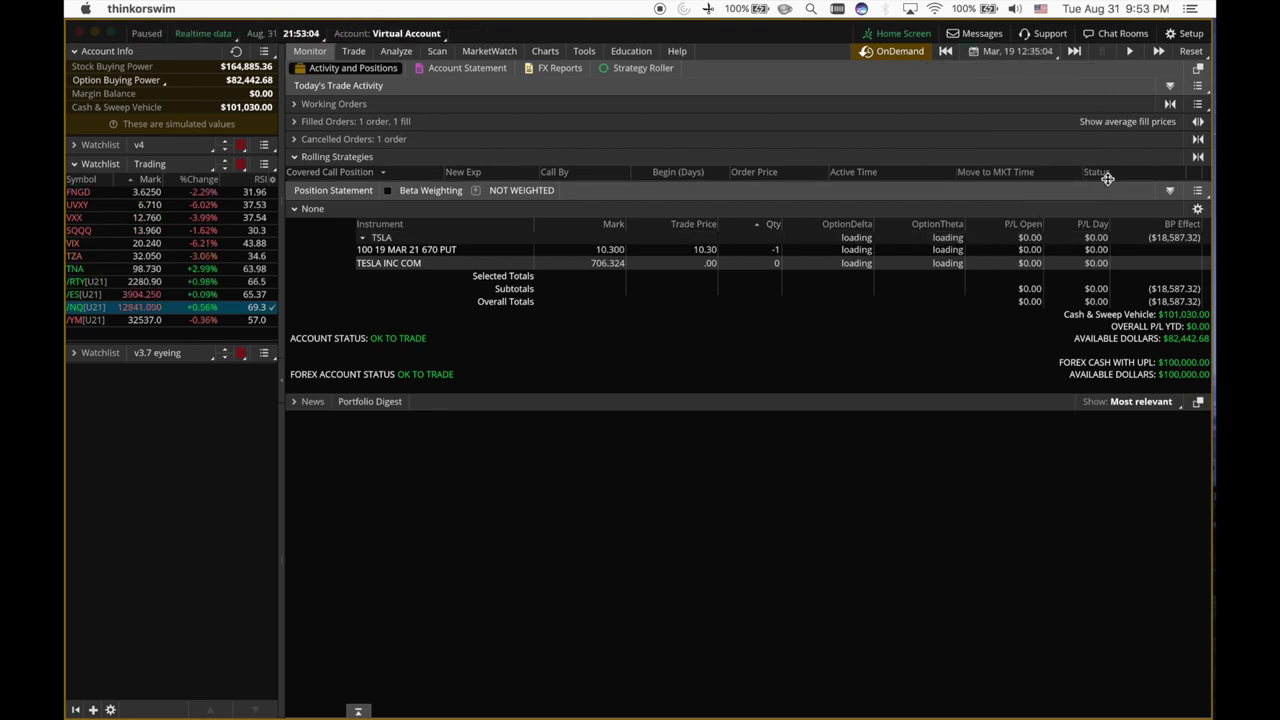
left_click(353, 51)
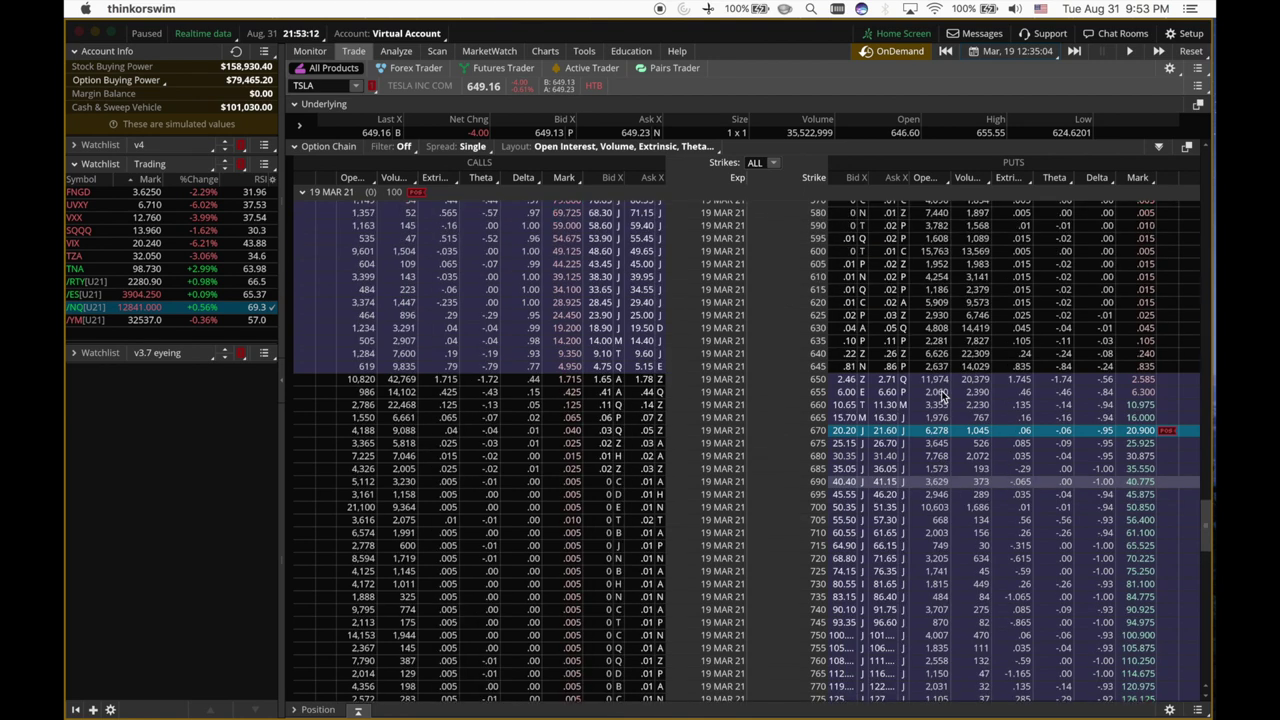
scroll(940, 396, "up", 3)
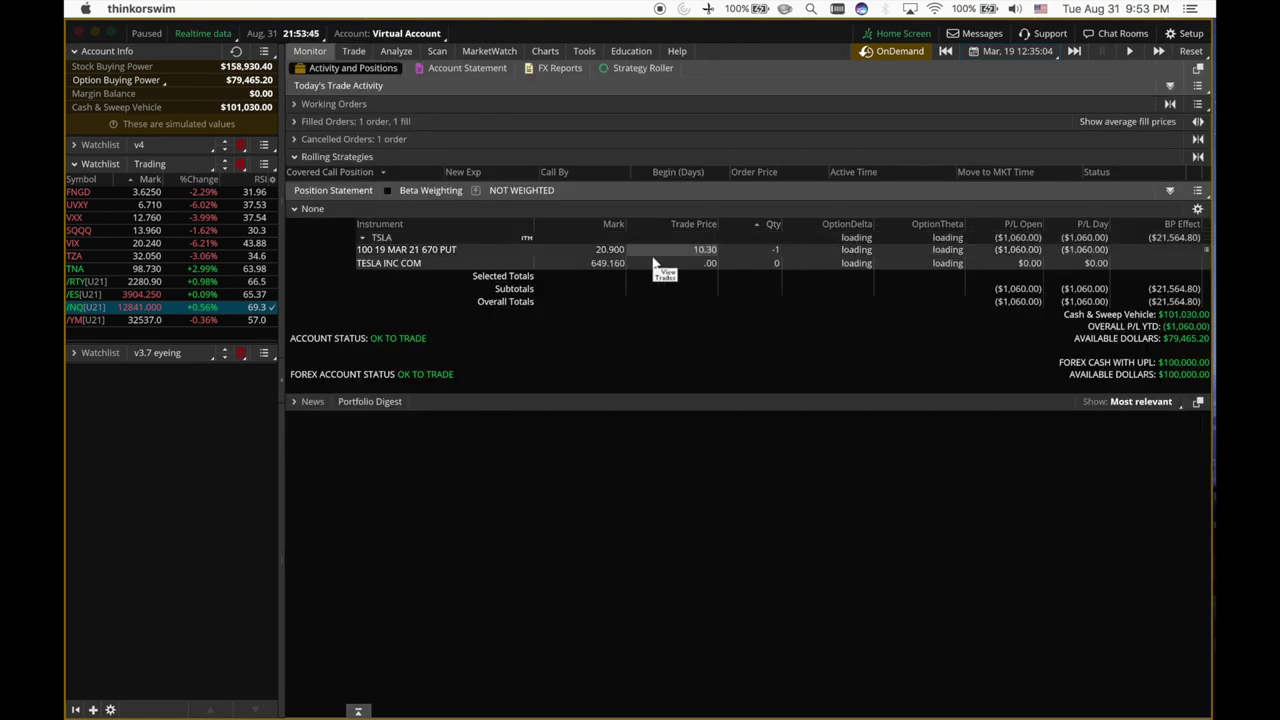
Create a closing order to buy back one TSLA 19 MAR 21 670 put at a 21.60 limit and send it
left_click(615, 262)
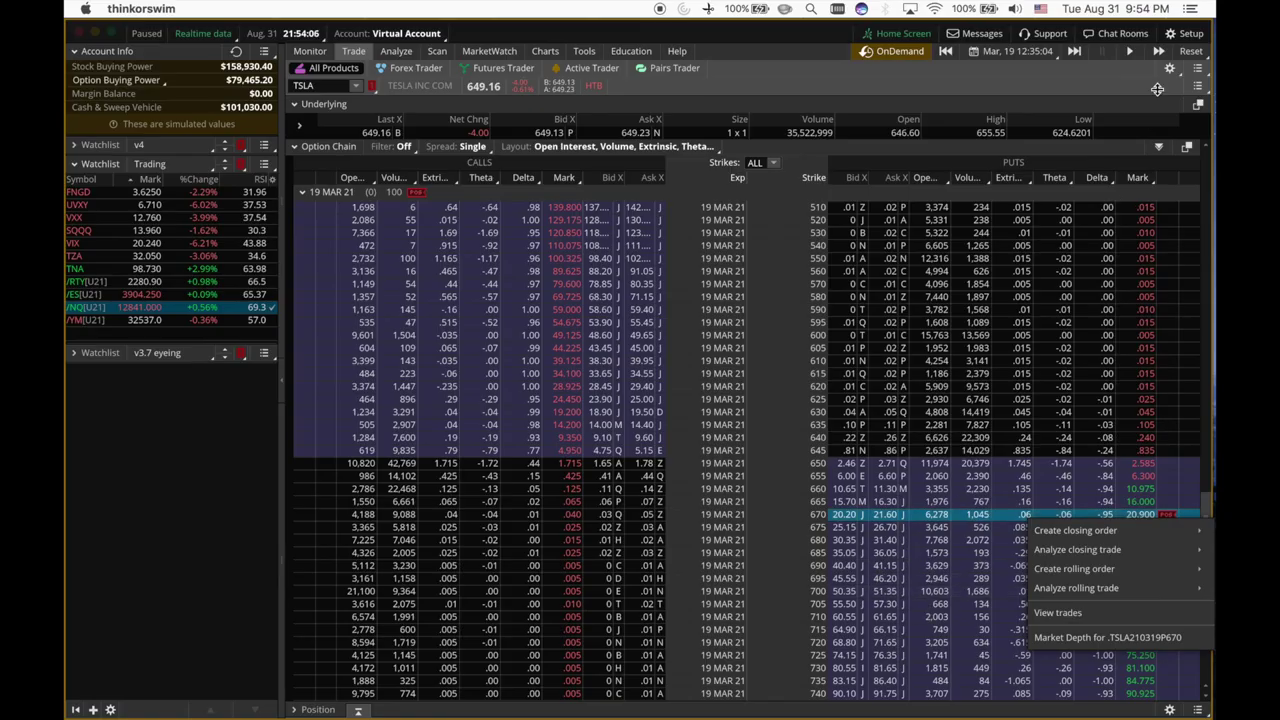
mouse_move(1120, 530)
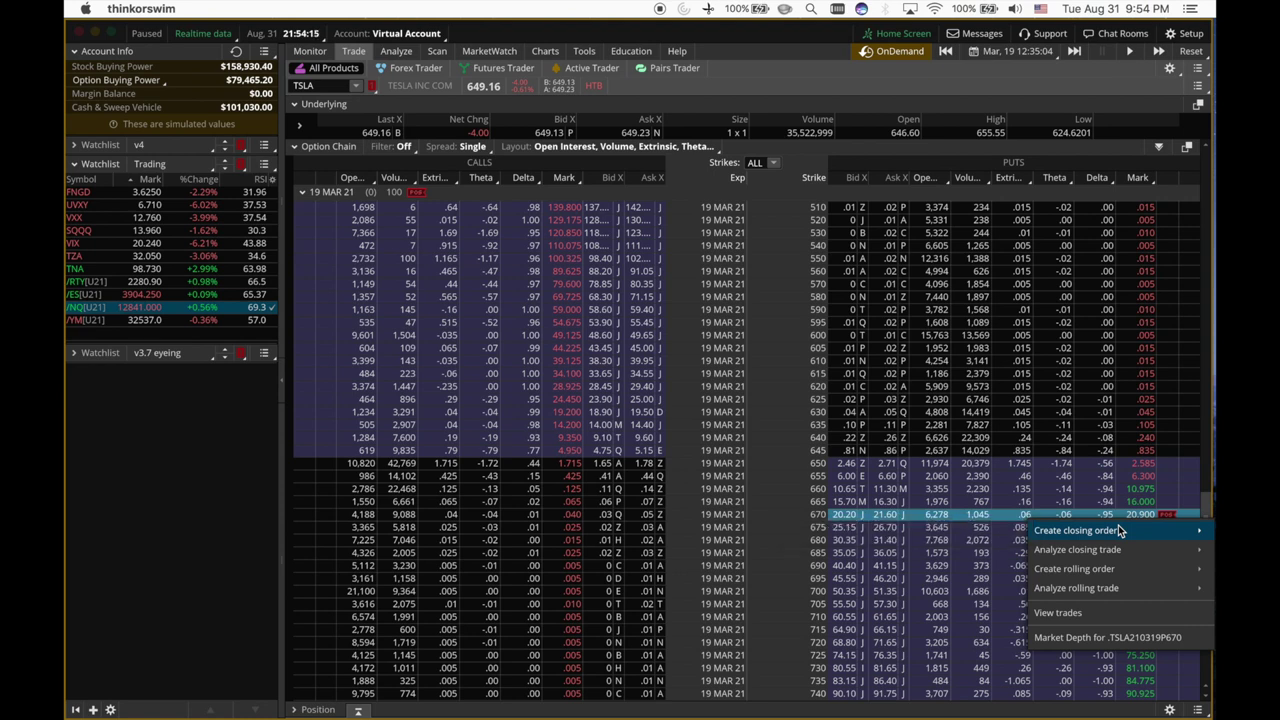
left_click(966, 532)
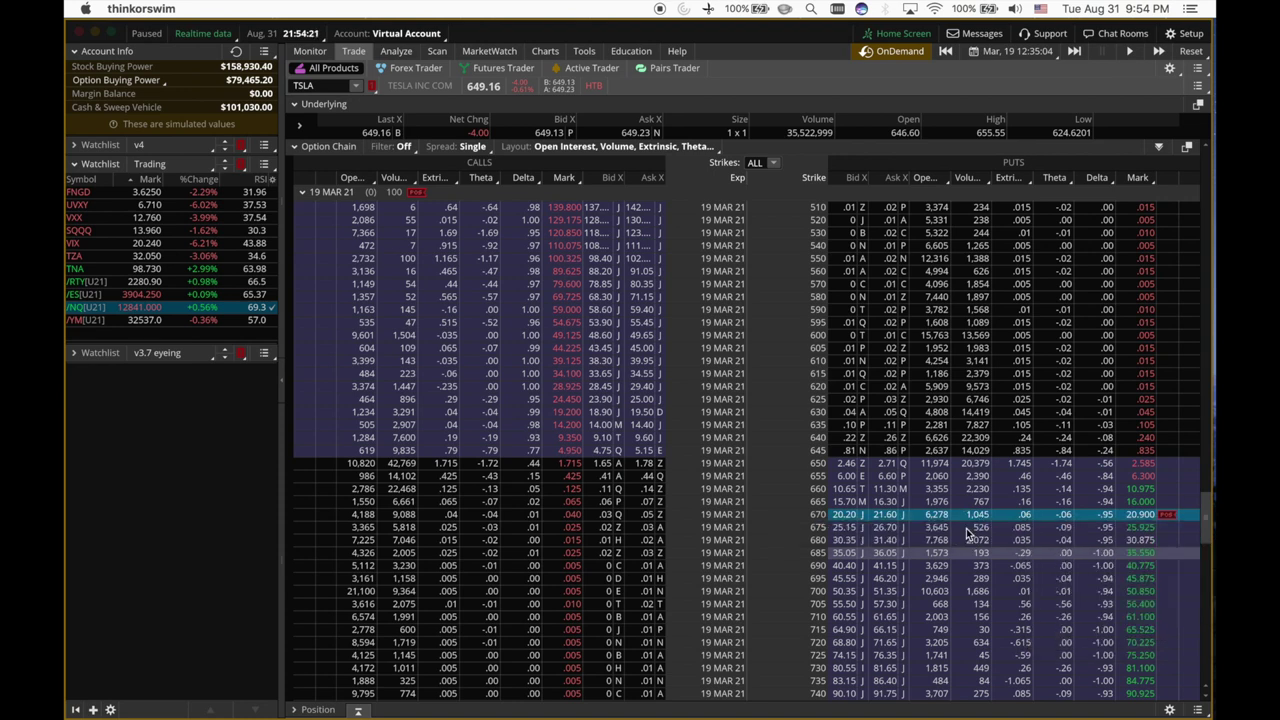
left_click(1150, 604)
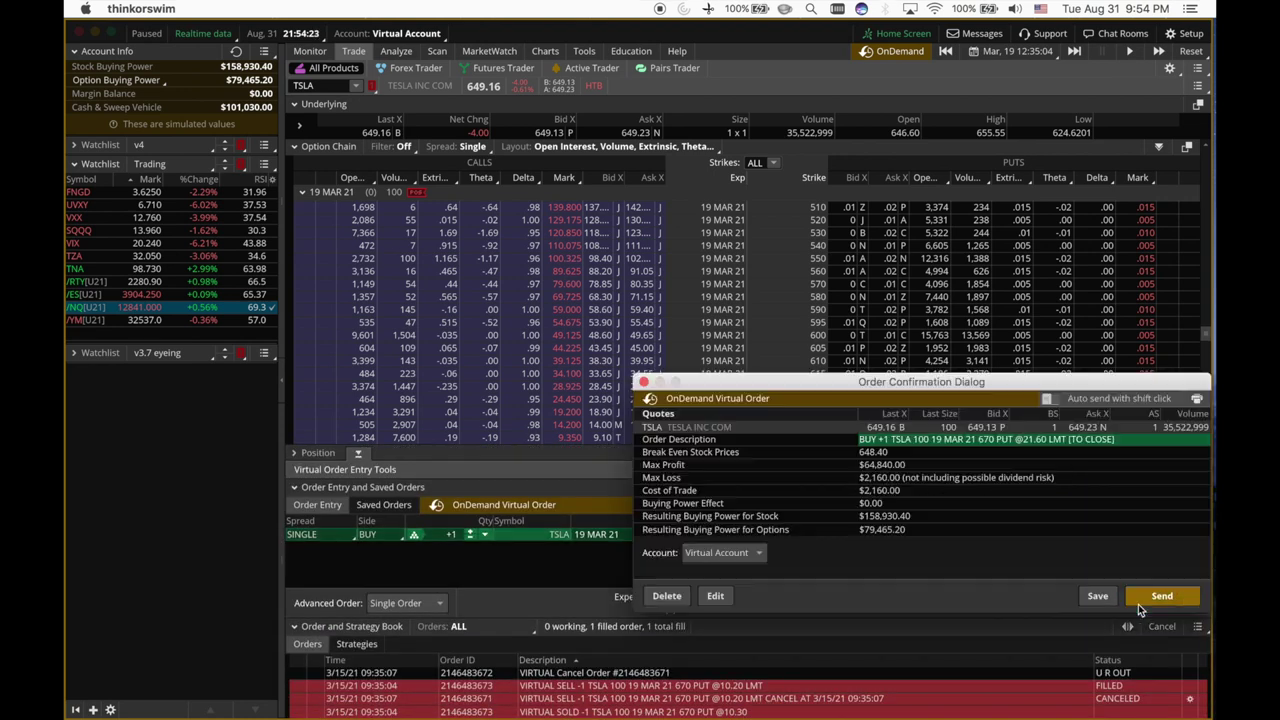
left_click(1150, 600)
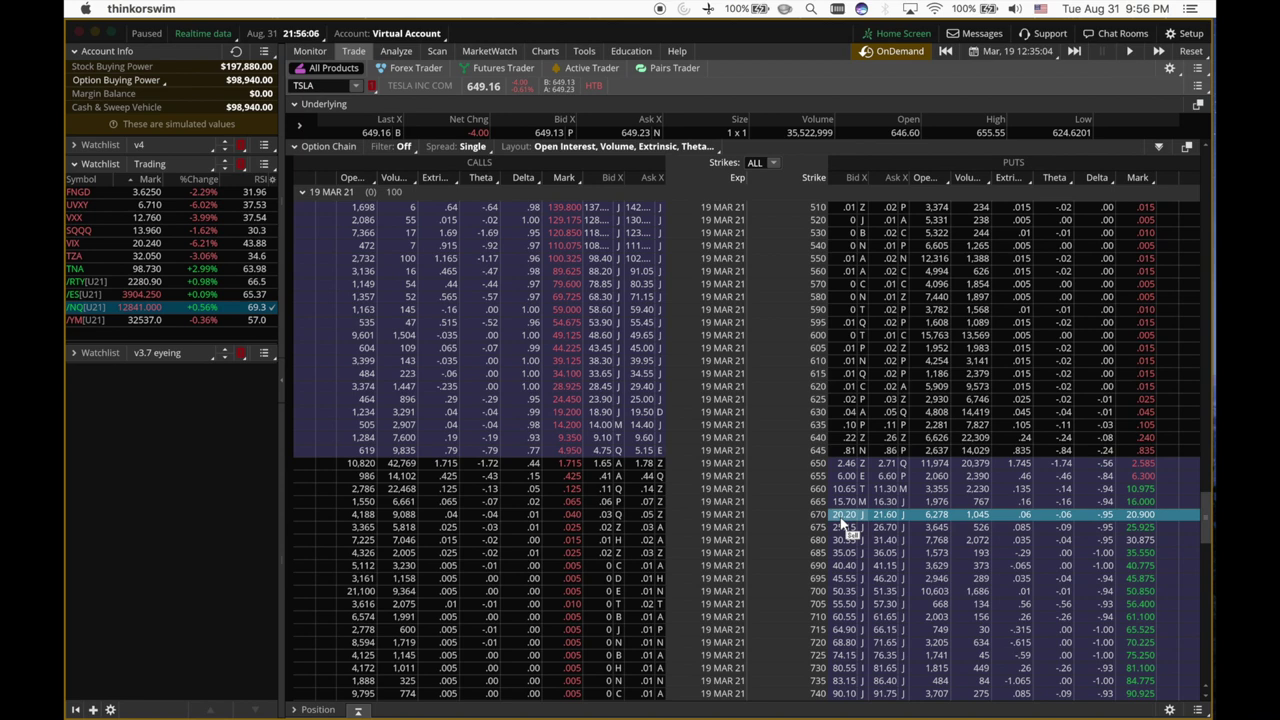
Review the March 2021 replay calendar and the profit or loss of the TSLA 670 put in the position statement
left_click(1005, 51)
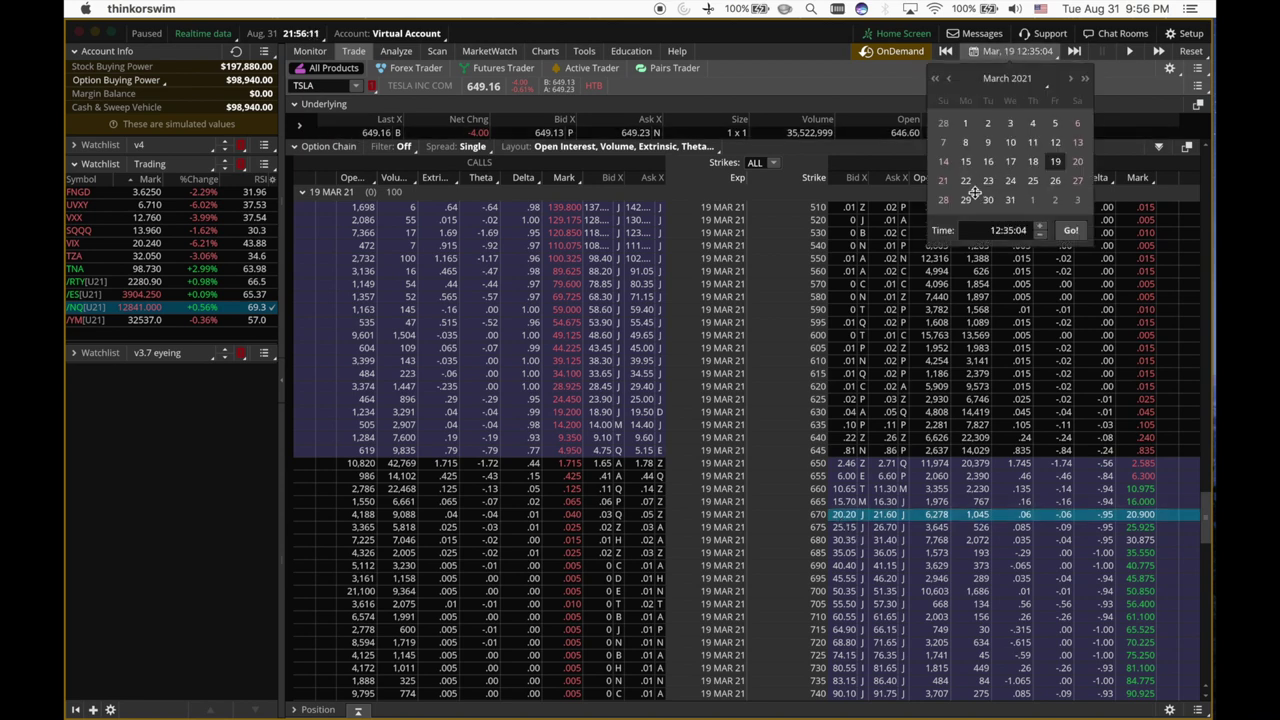
left_click(310, 51)
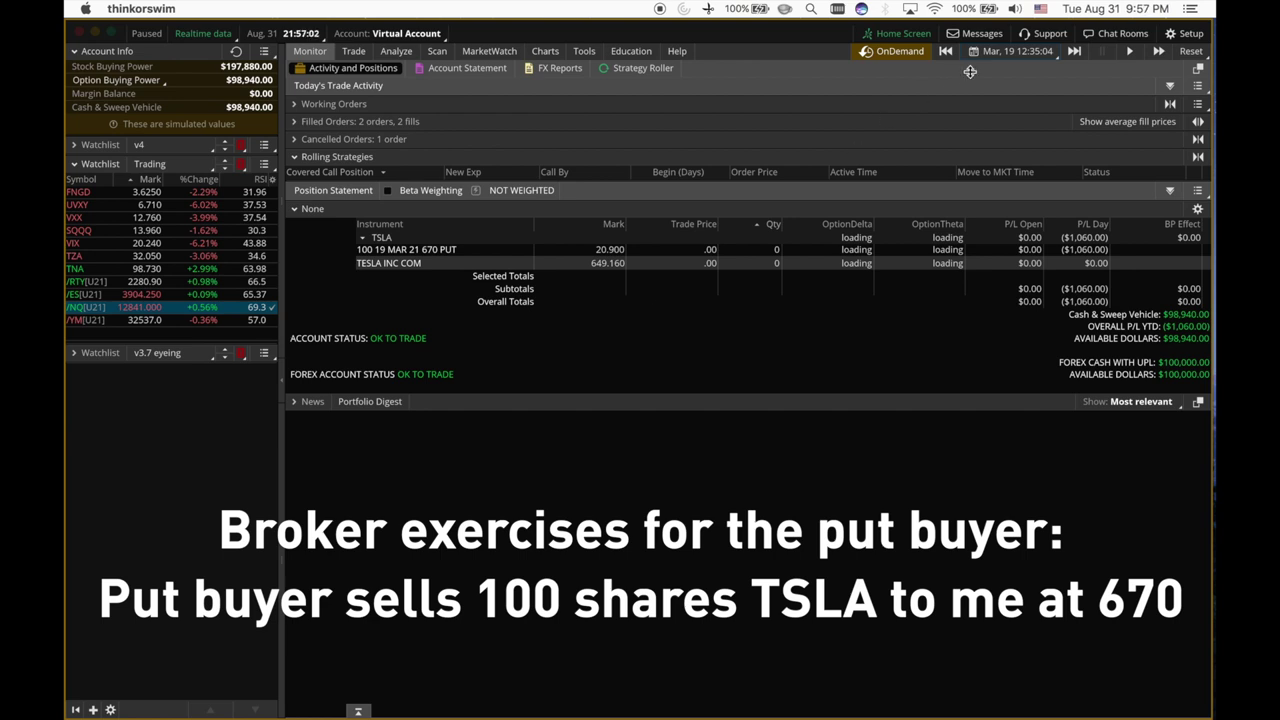
left_click(1006, 56)
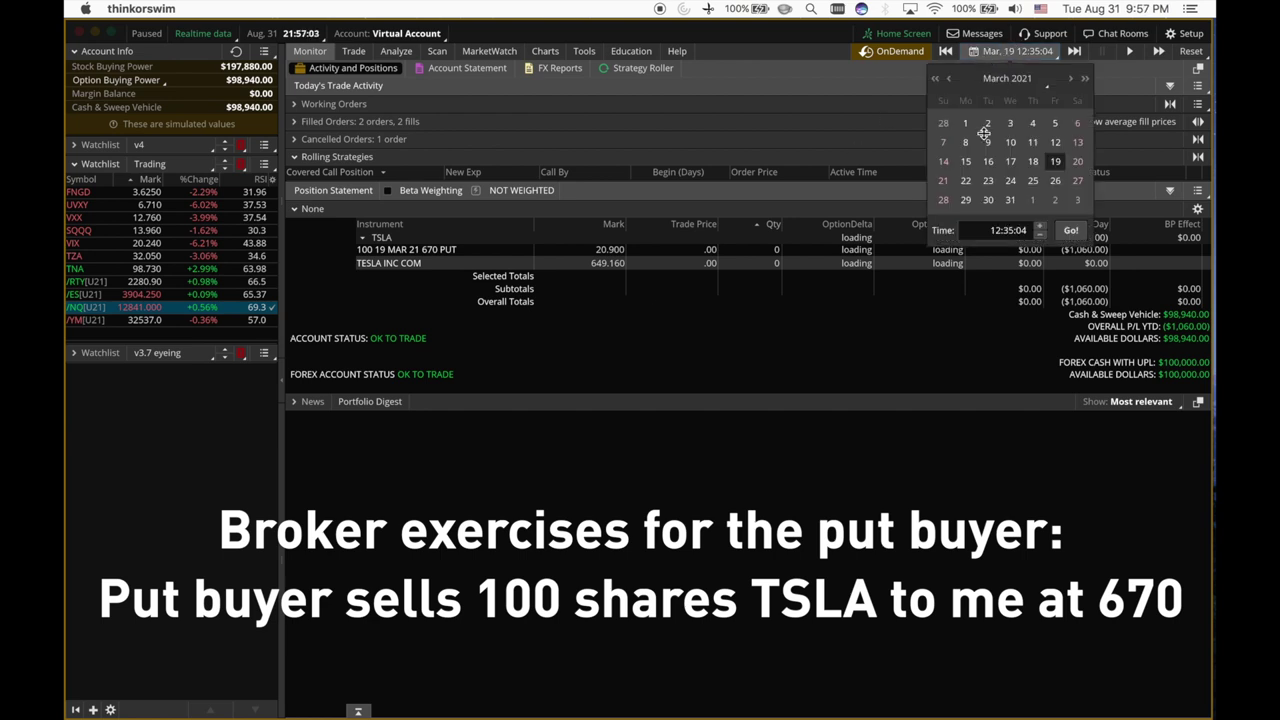
left_click(704, 333)
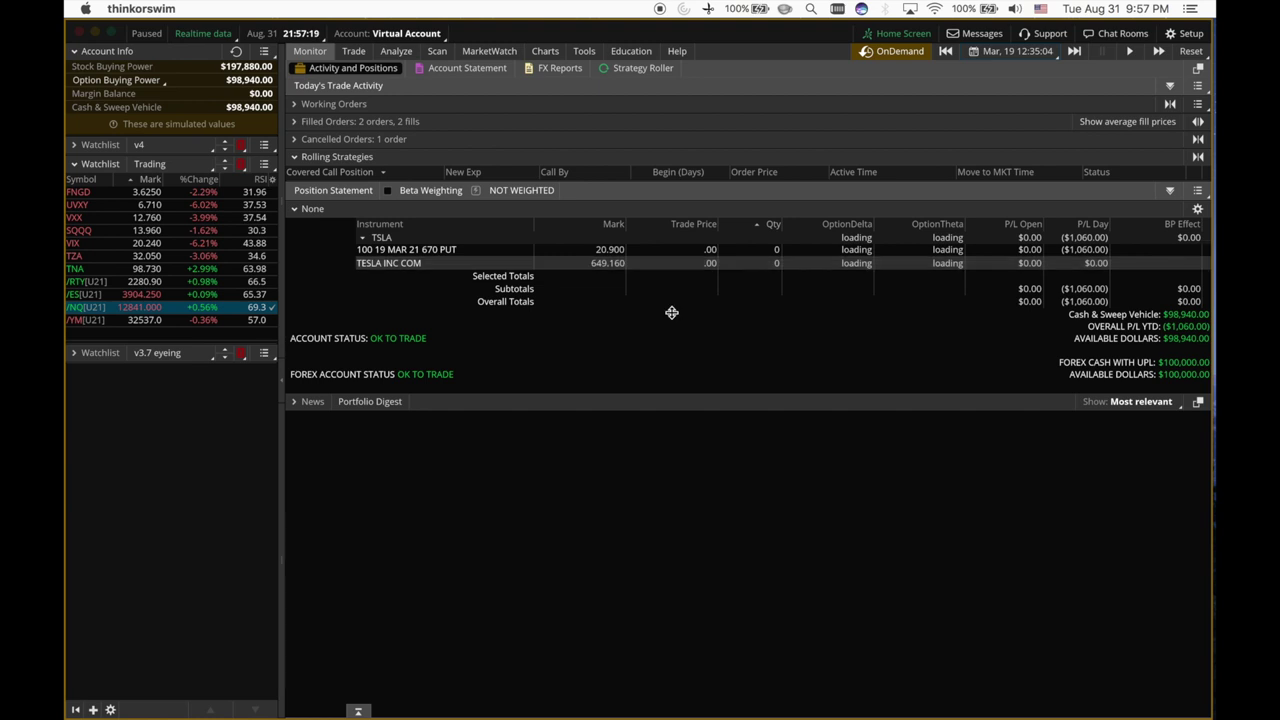
left_click(612, 250)
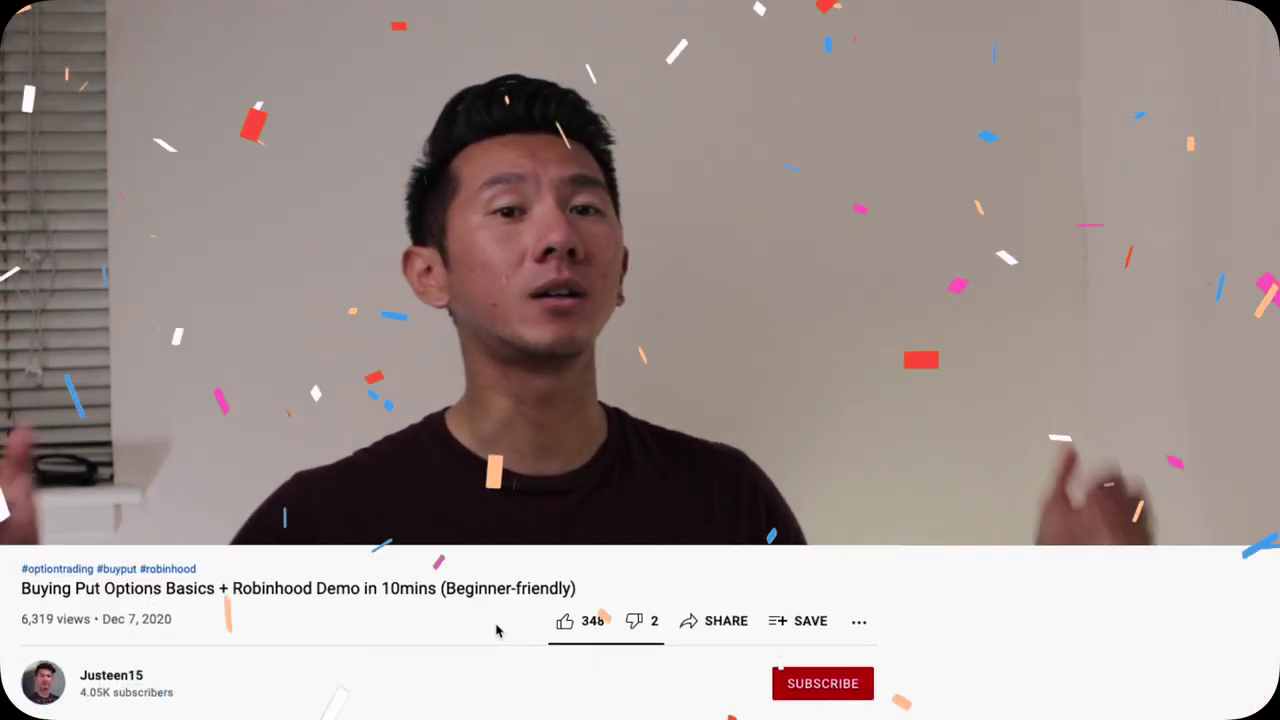
left_click(564, 622)
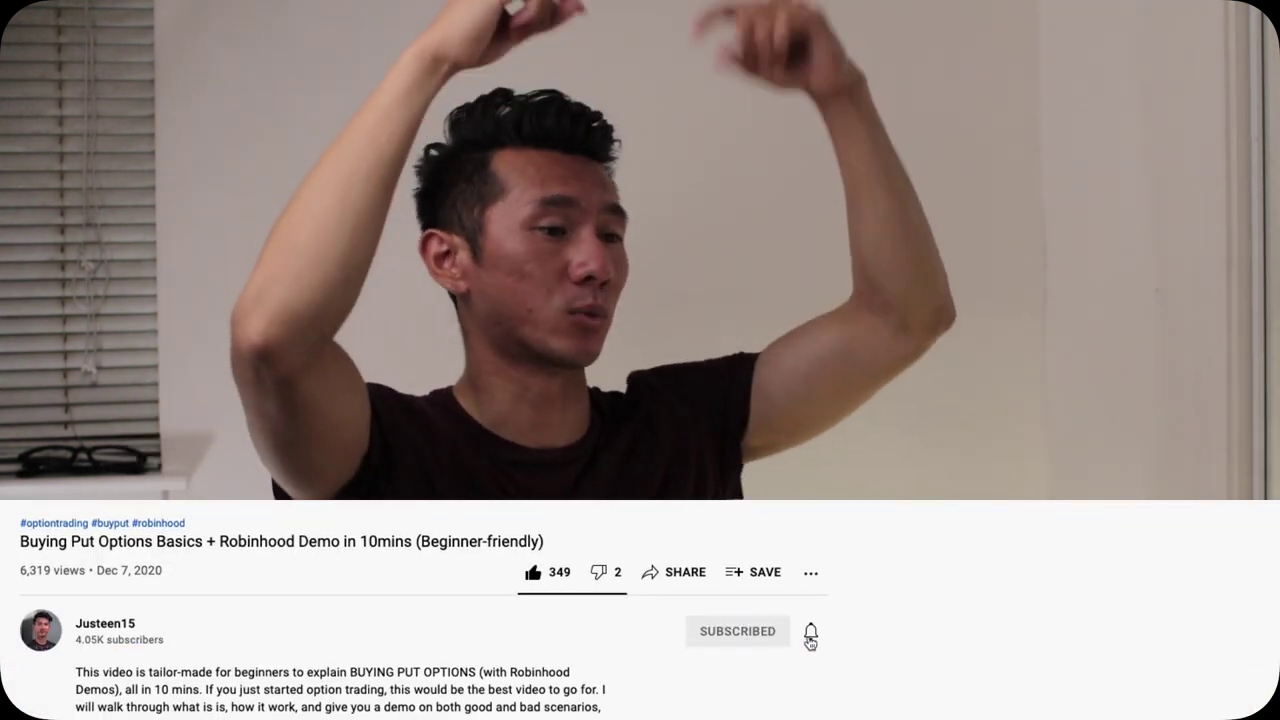
left_click(810, 633)
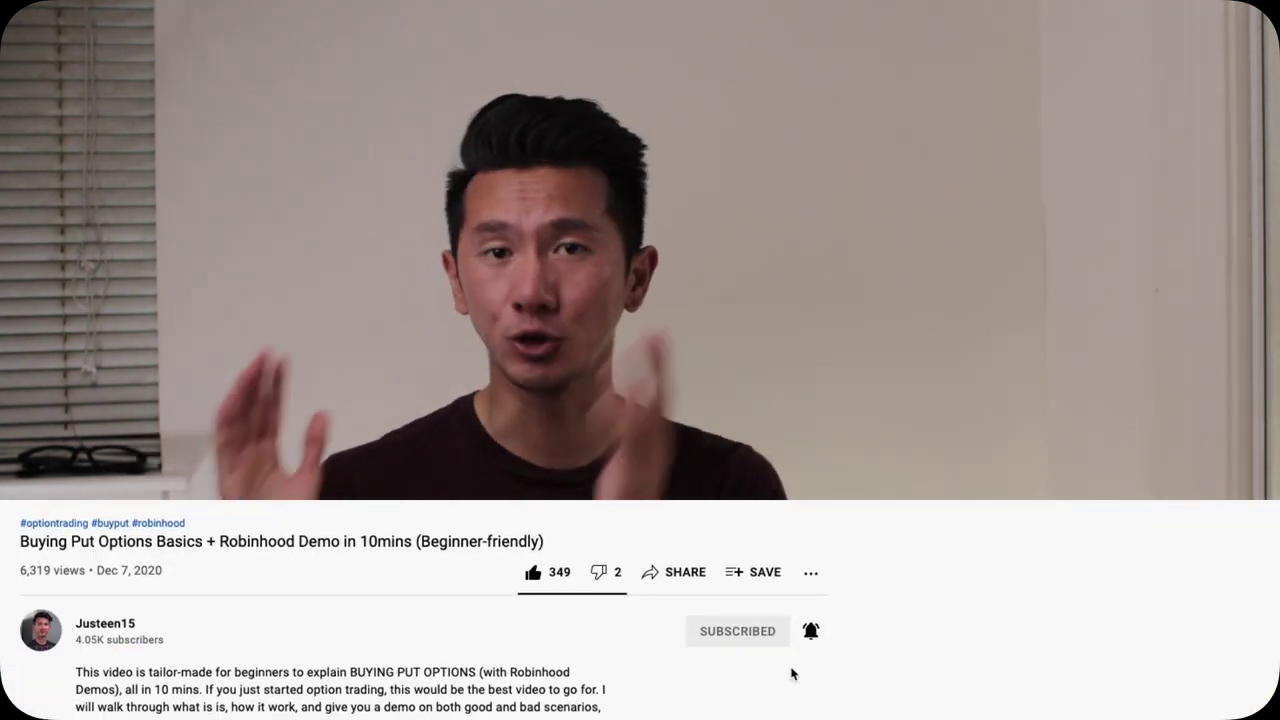